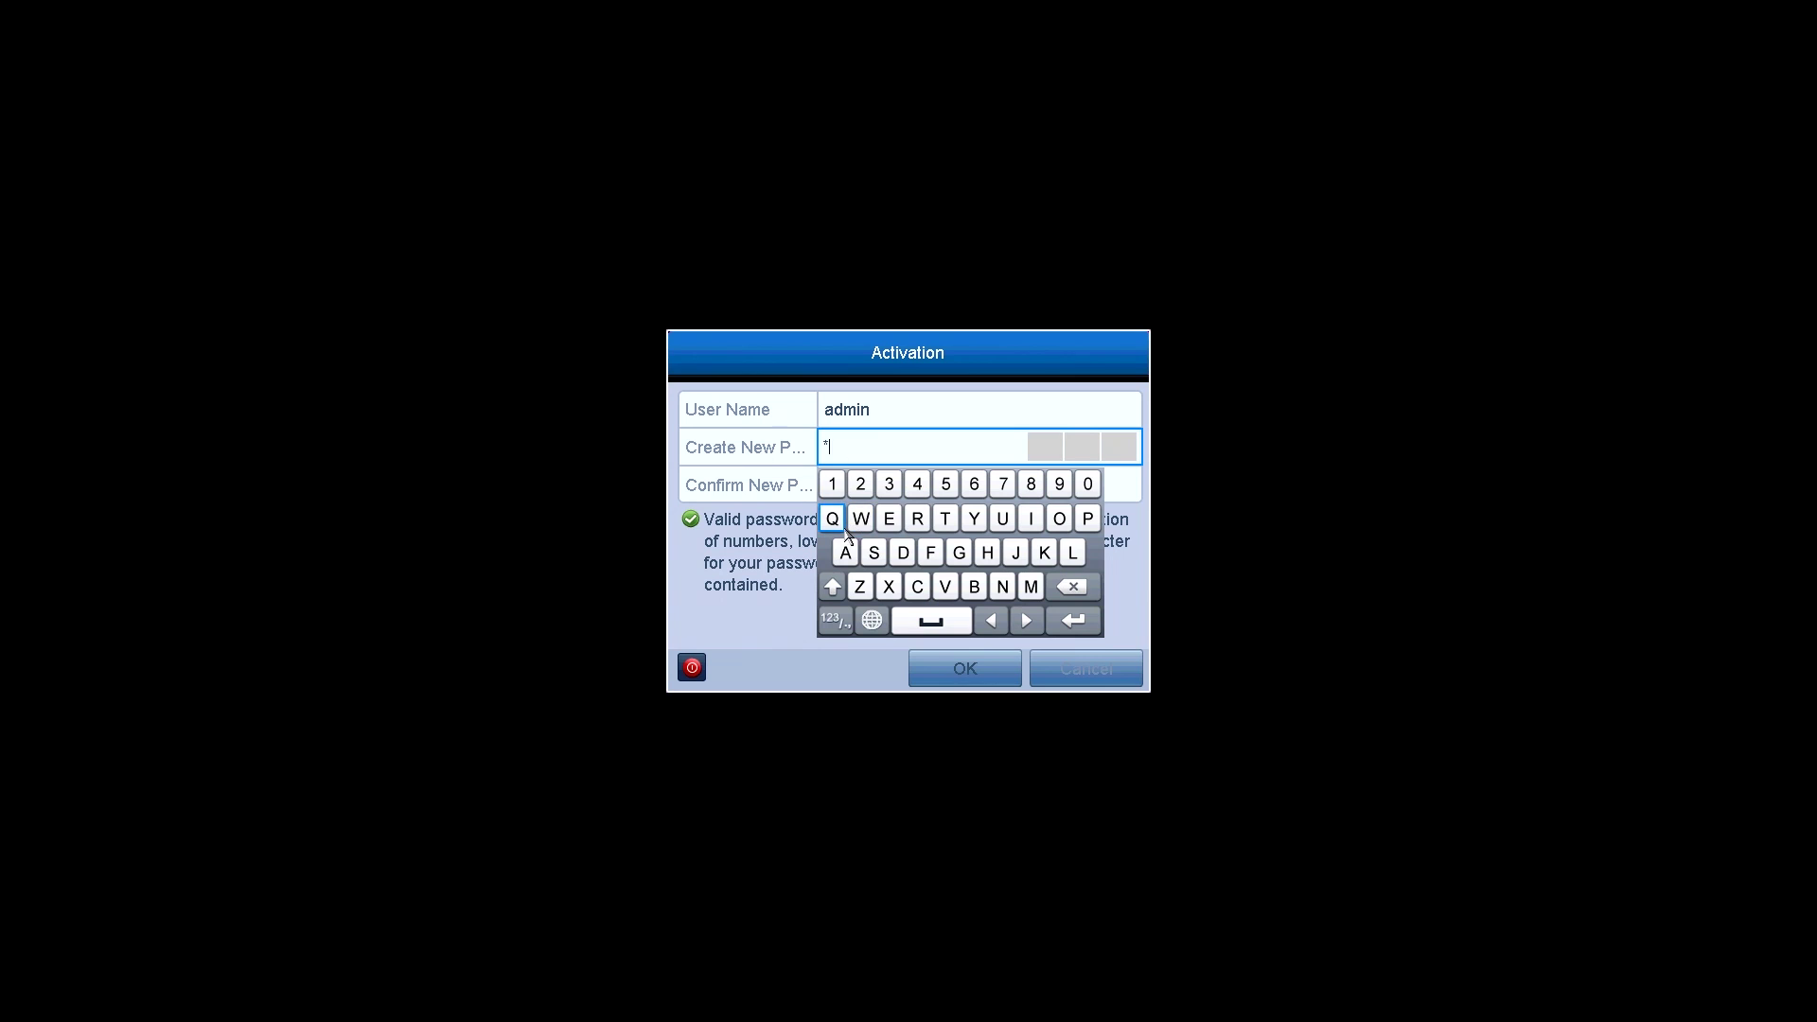
- Activate the admin account with a new confirmed password and keep English as the system language
click(833, 484)
click(862, 485)
click(889, 485)
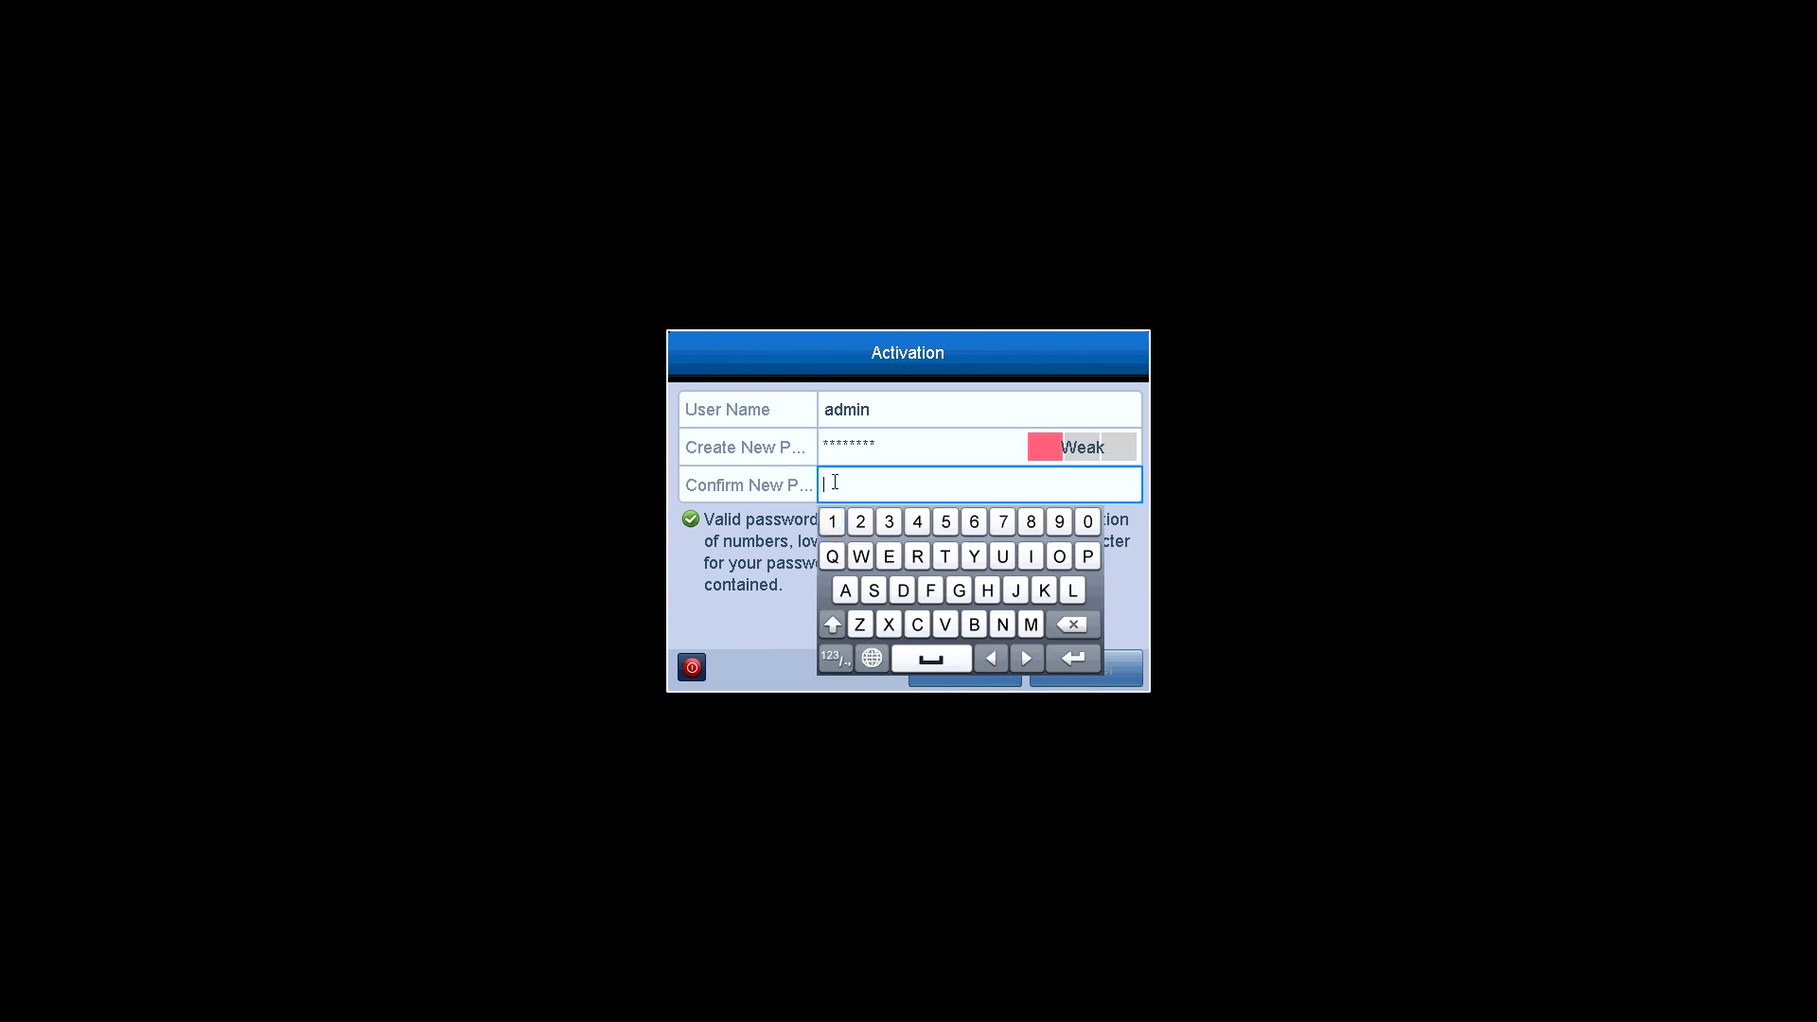
text(12341234)
click(787, 641)
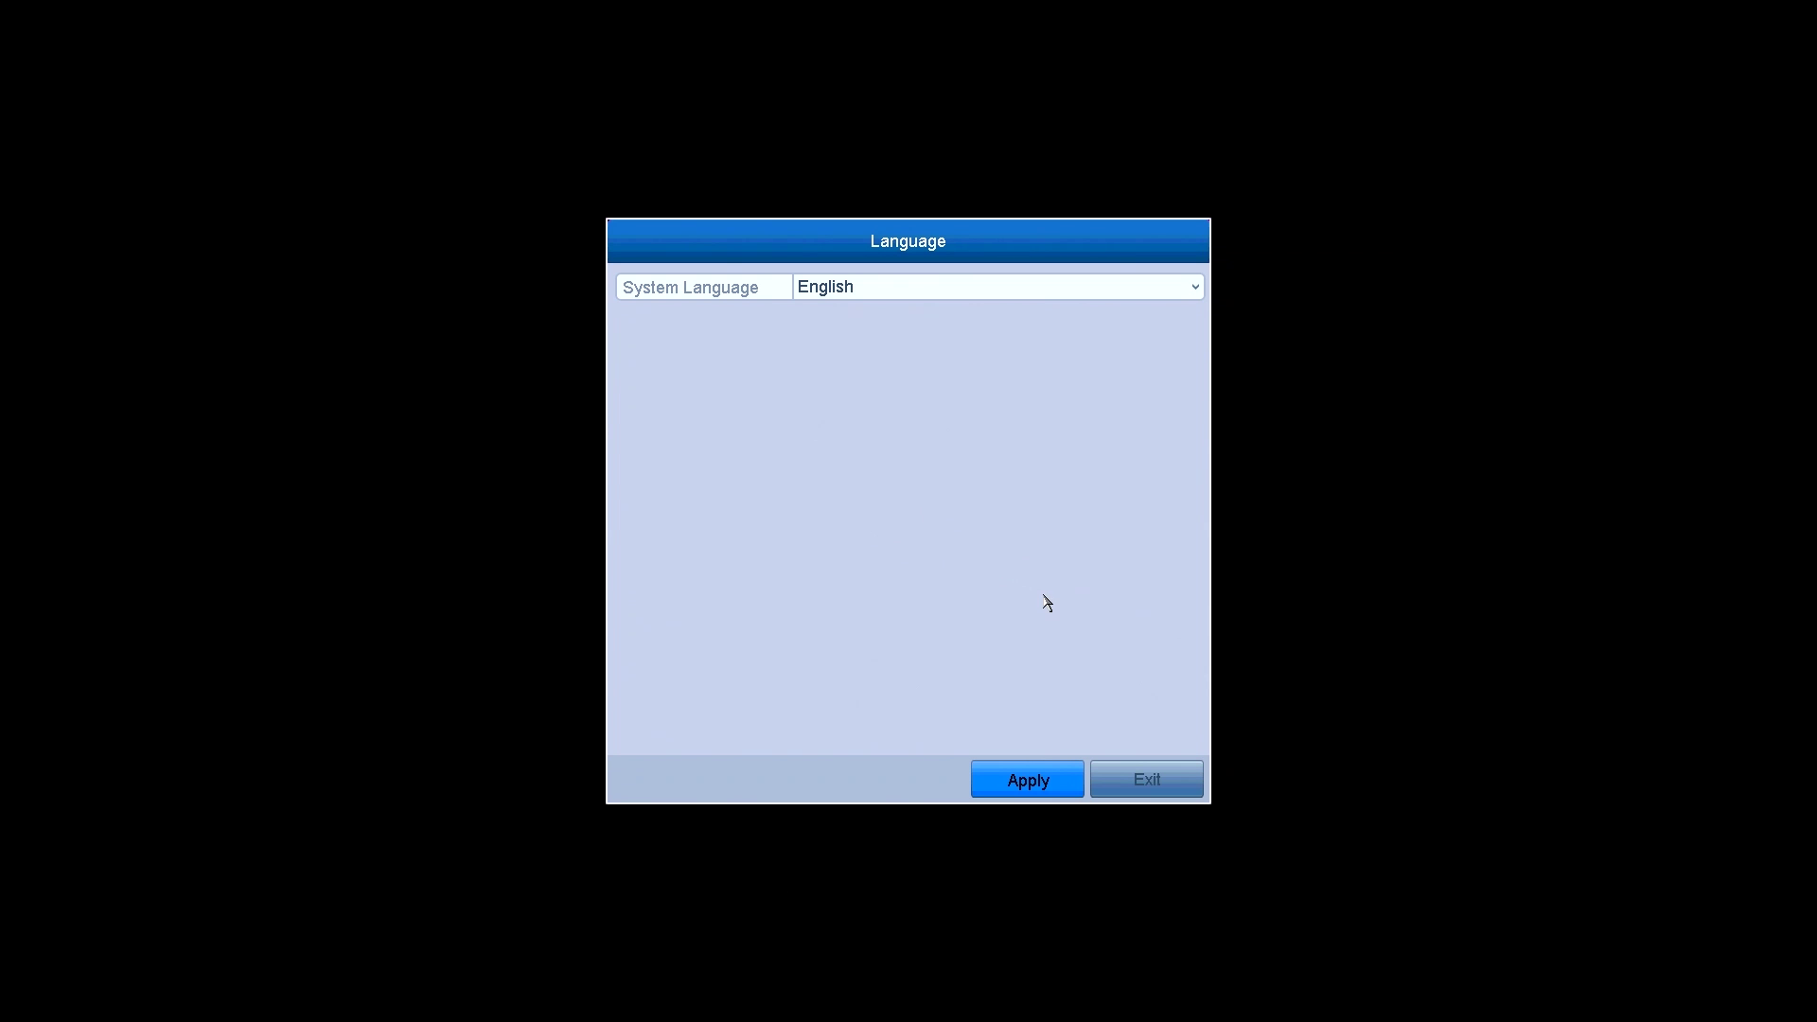
click(1038, 286)
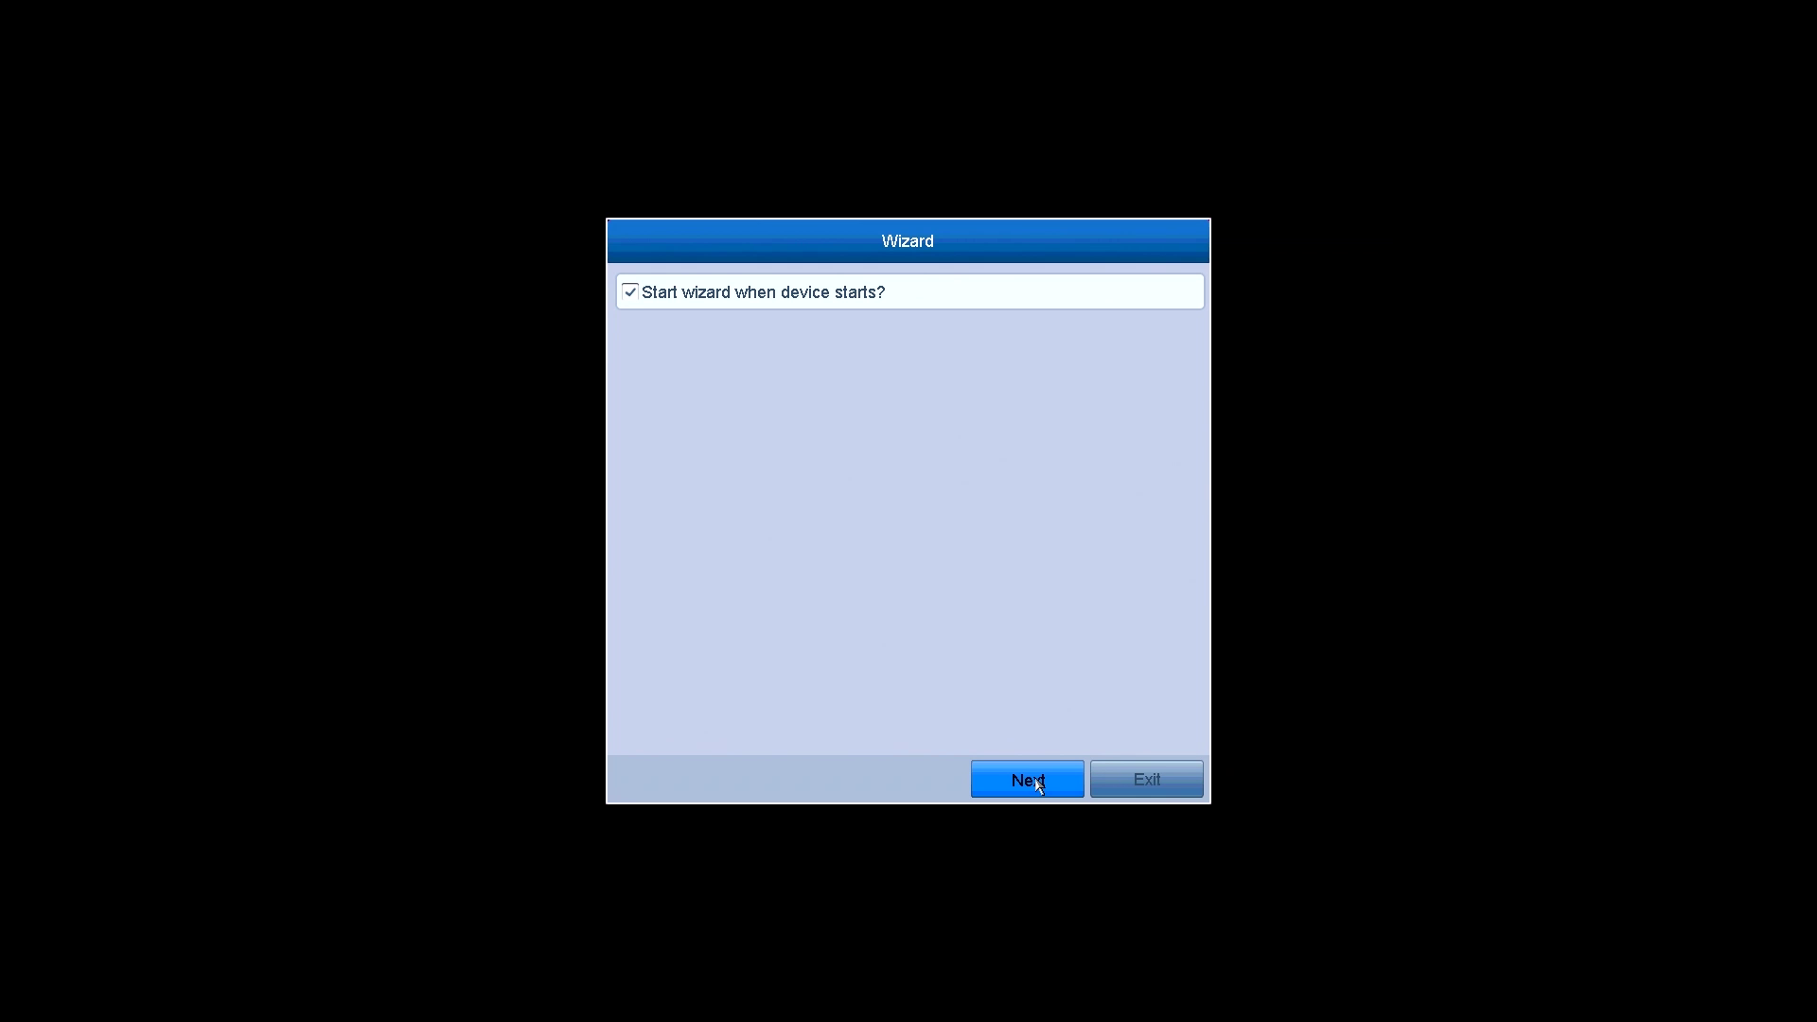
- Advance the wizard with start-on-boot kept checked, through time settings to network settings
click(1038, 785)
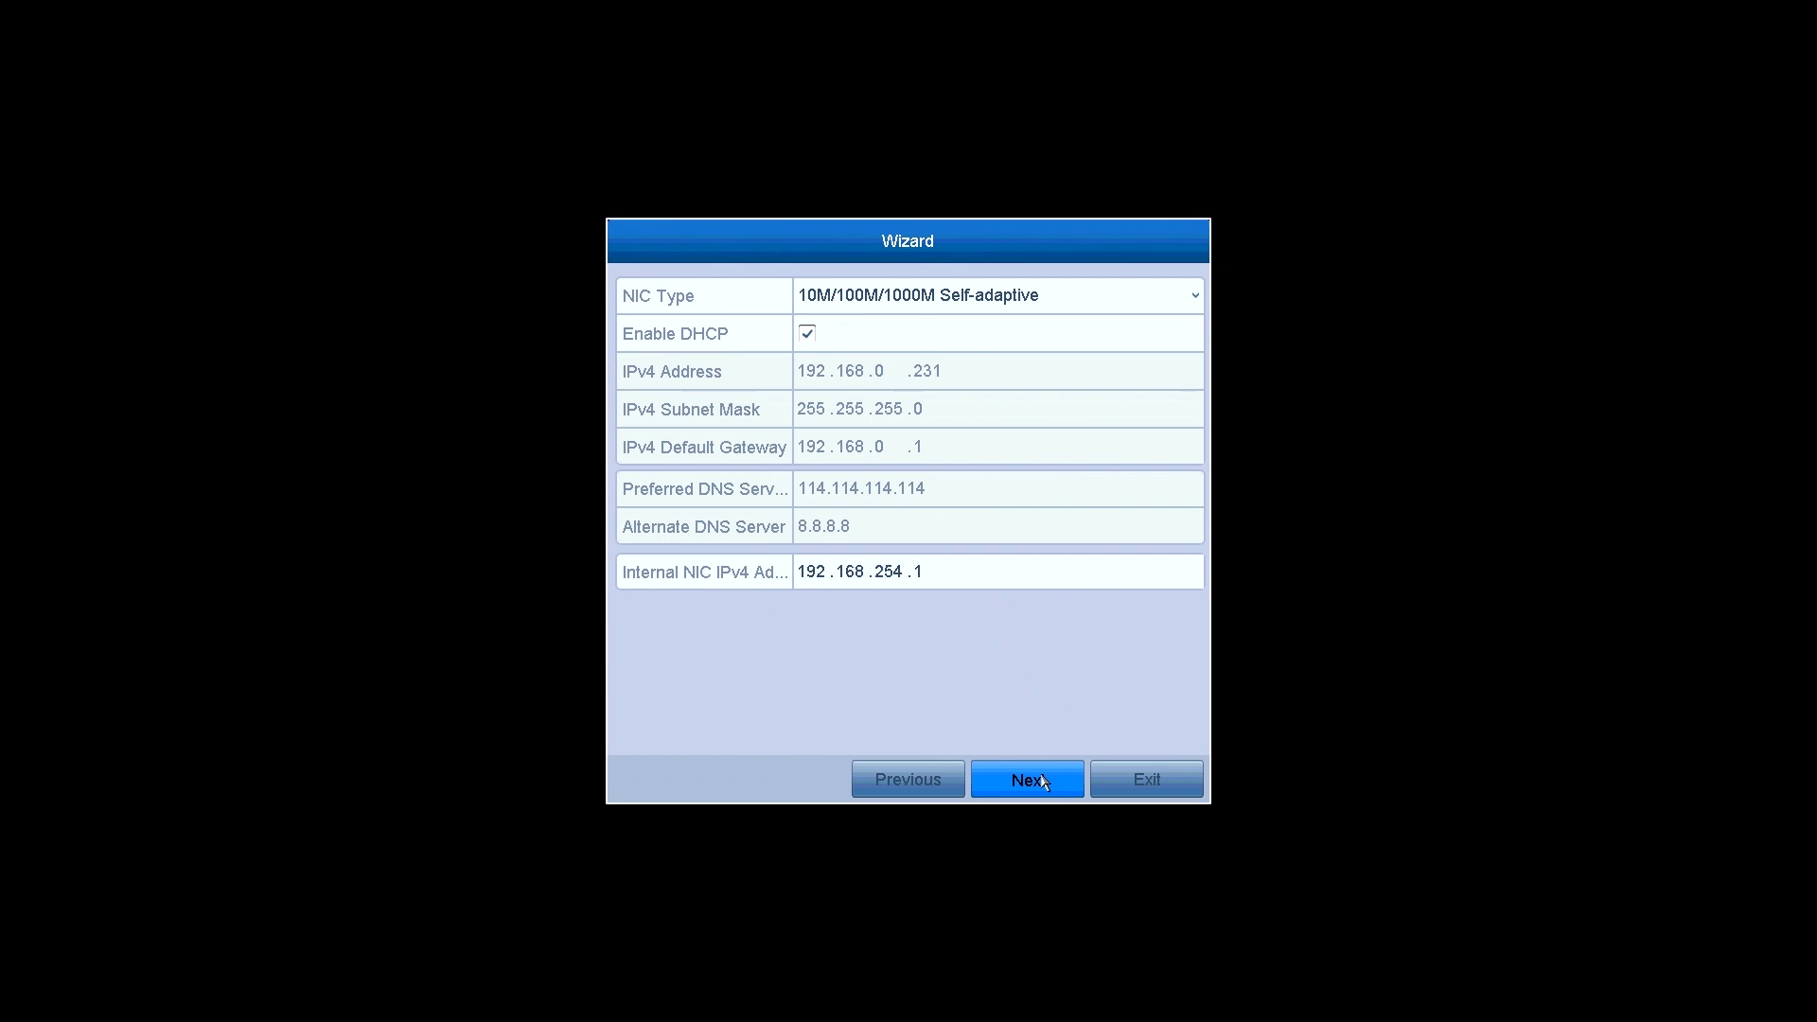
- Accept the DHCP network settings and the Cloud P2P page to finish the wizard
click(1042, 781)
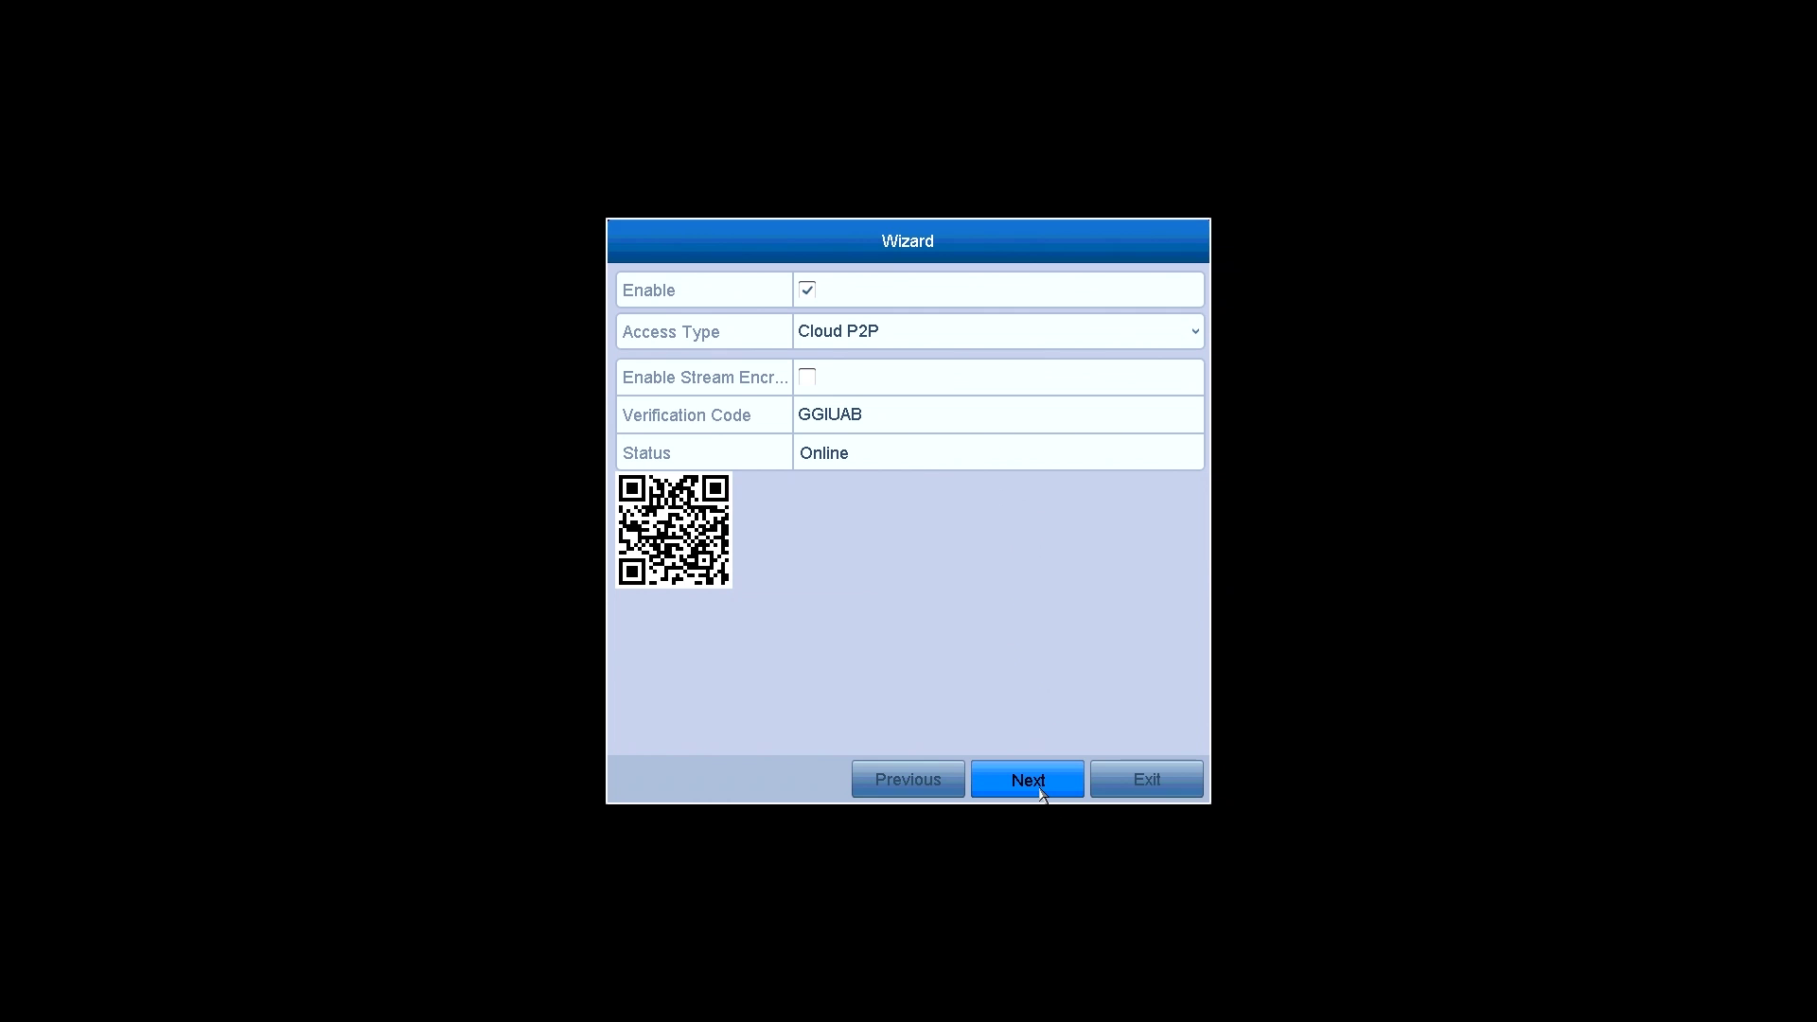
click(1039, 788)
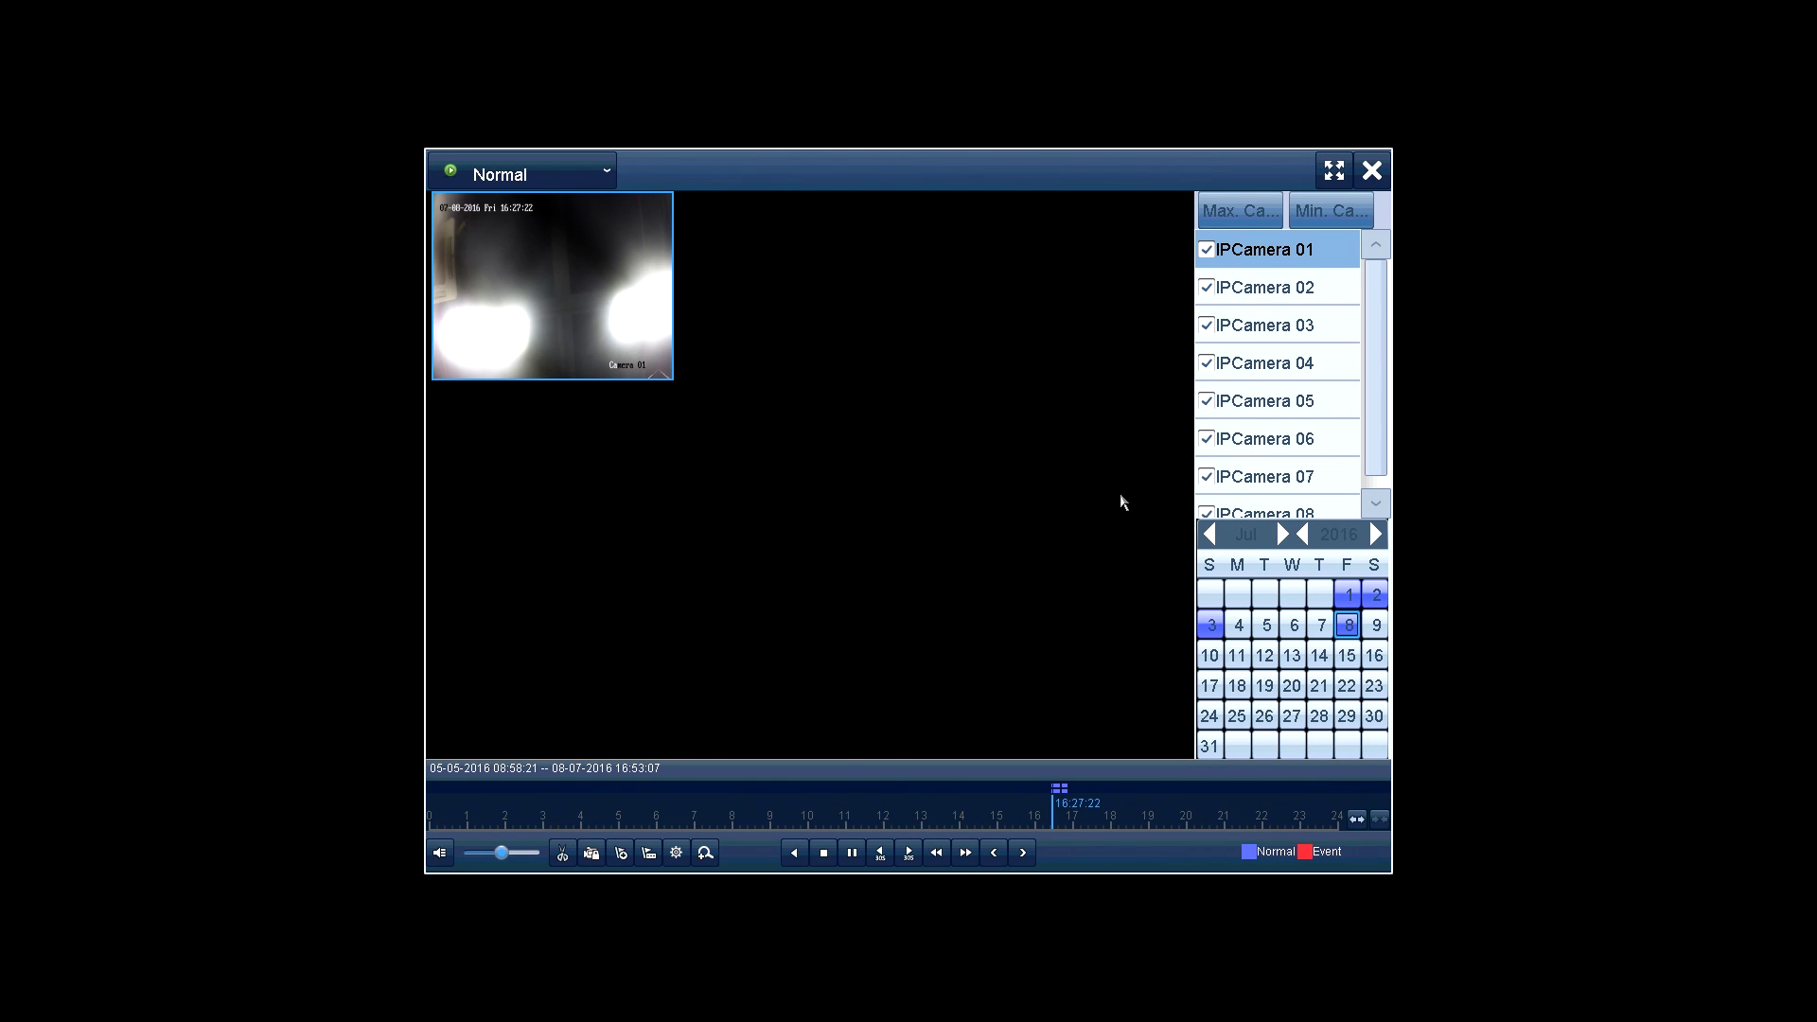
- Jump playback to 16:46:30, then leave playback for the main menu's Normal Export
click(1064, 826)
right_click(1064, 543)
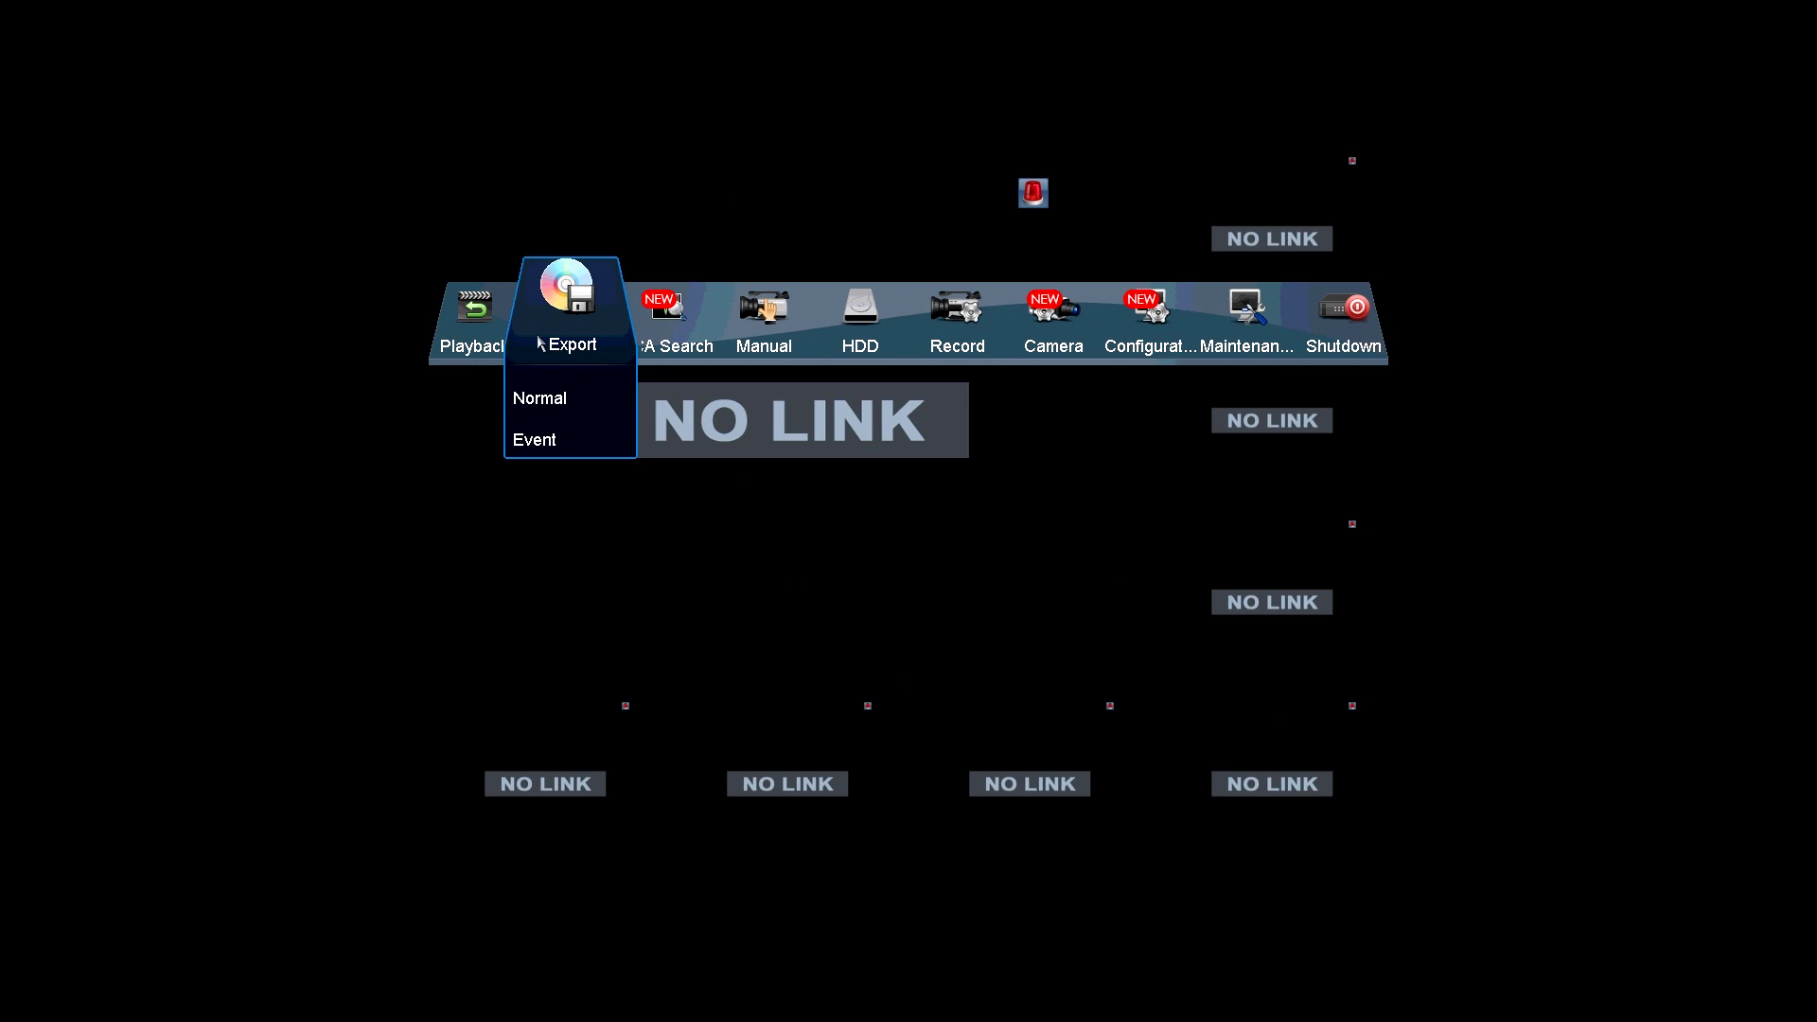
- Search 11-07-2016 with Record Type and File Type All, which finds no record files
click(573, 397)
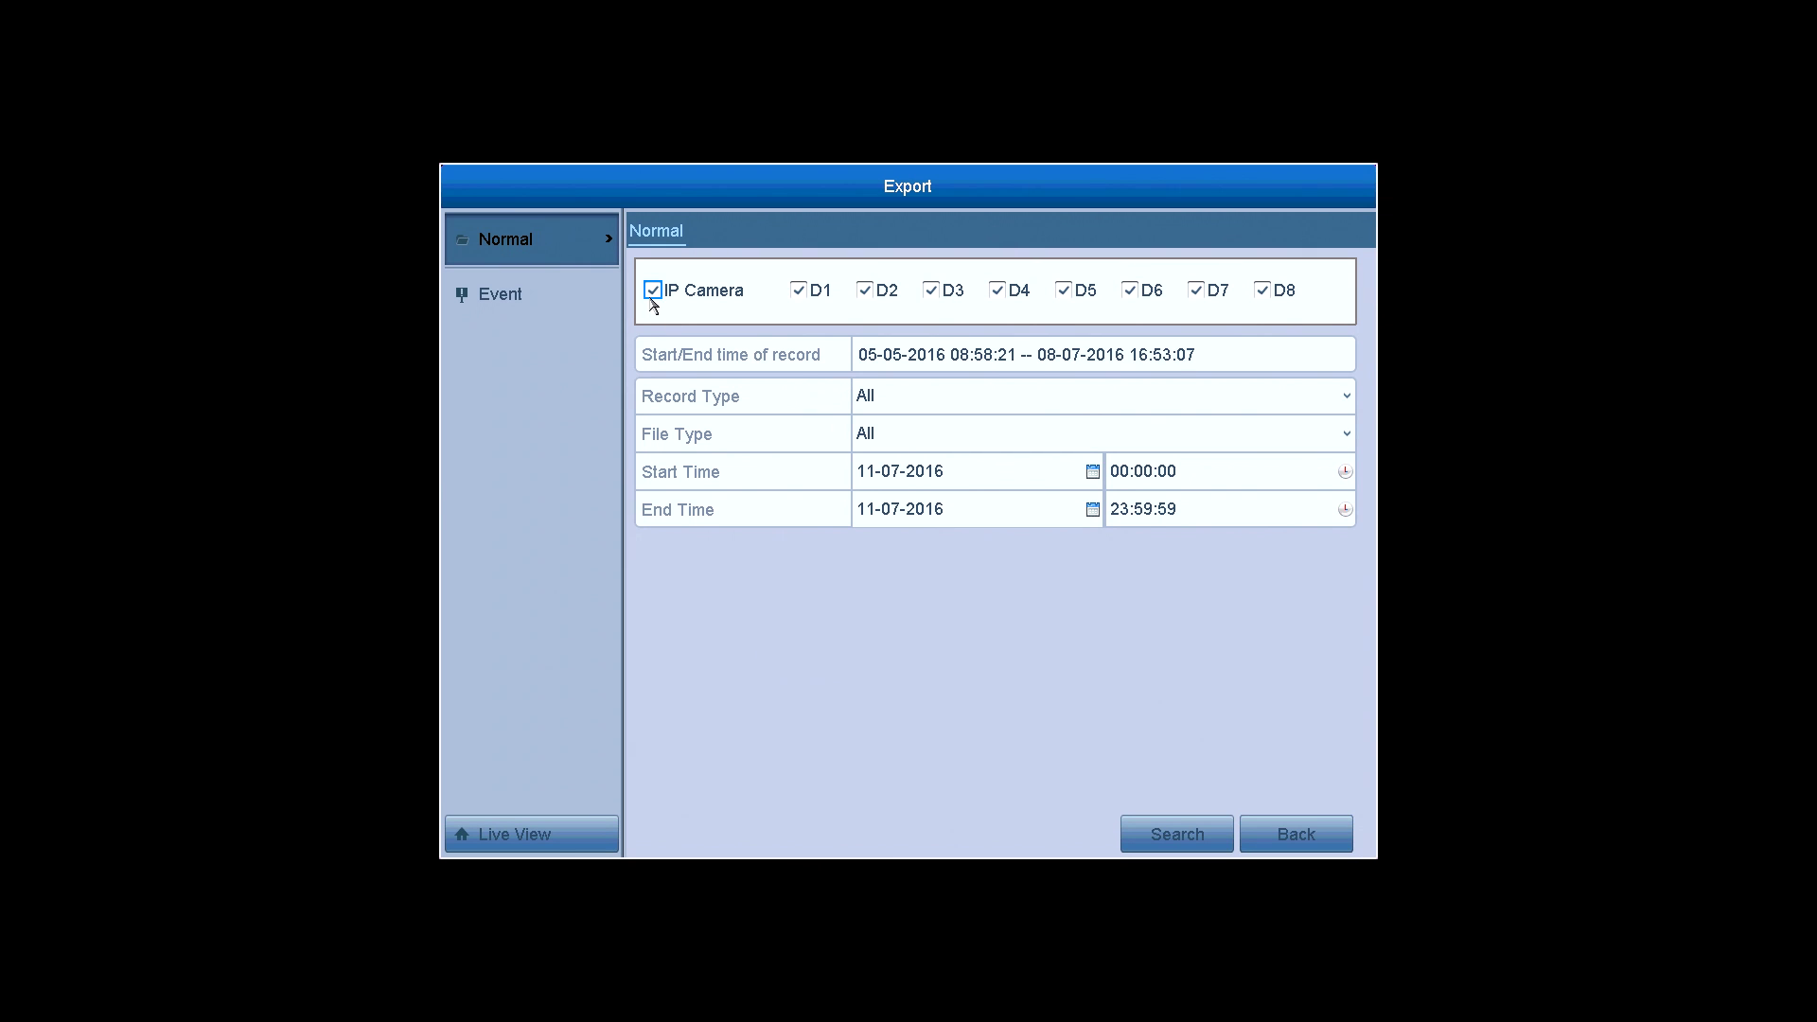
click(966, 405)
click(965, 405)
click(981, 441)
click(981, 441)
click(1098, 475)
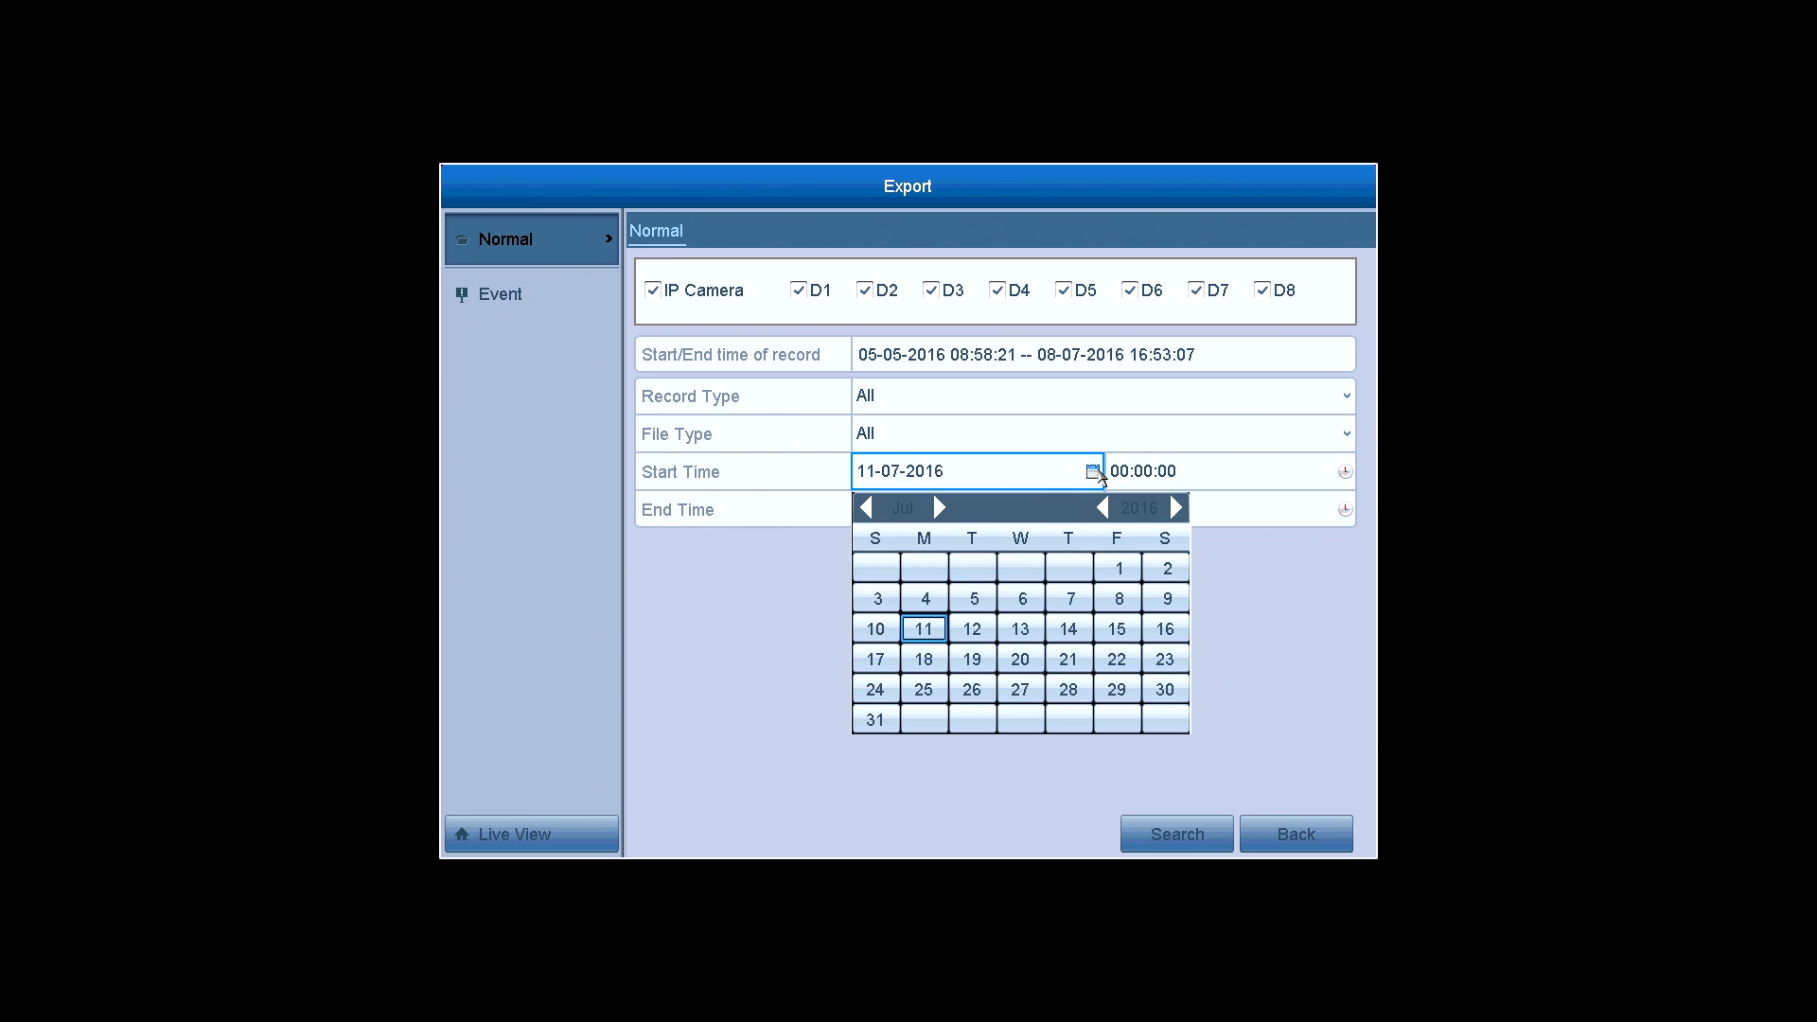
click(1205, 485)
click(1140, 625)
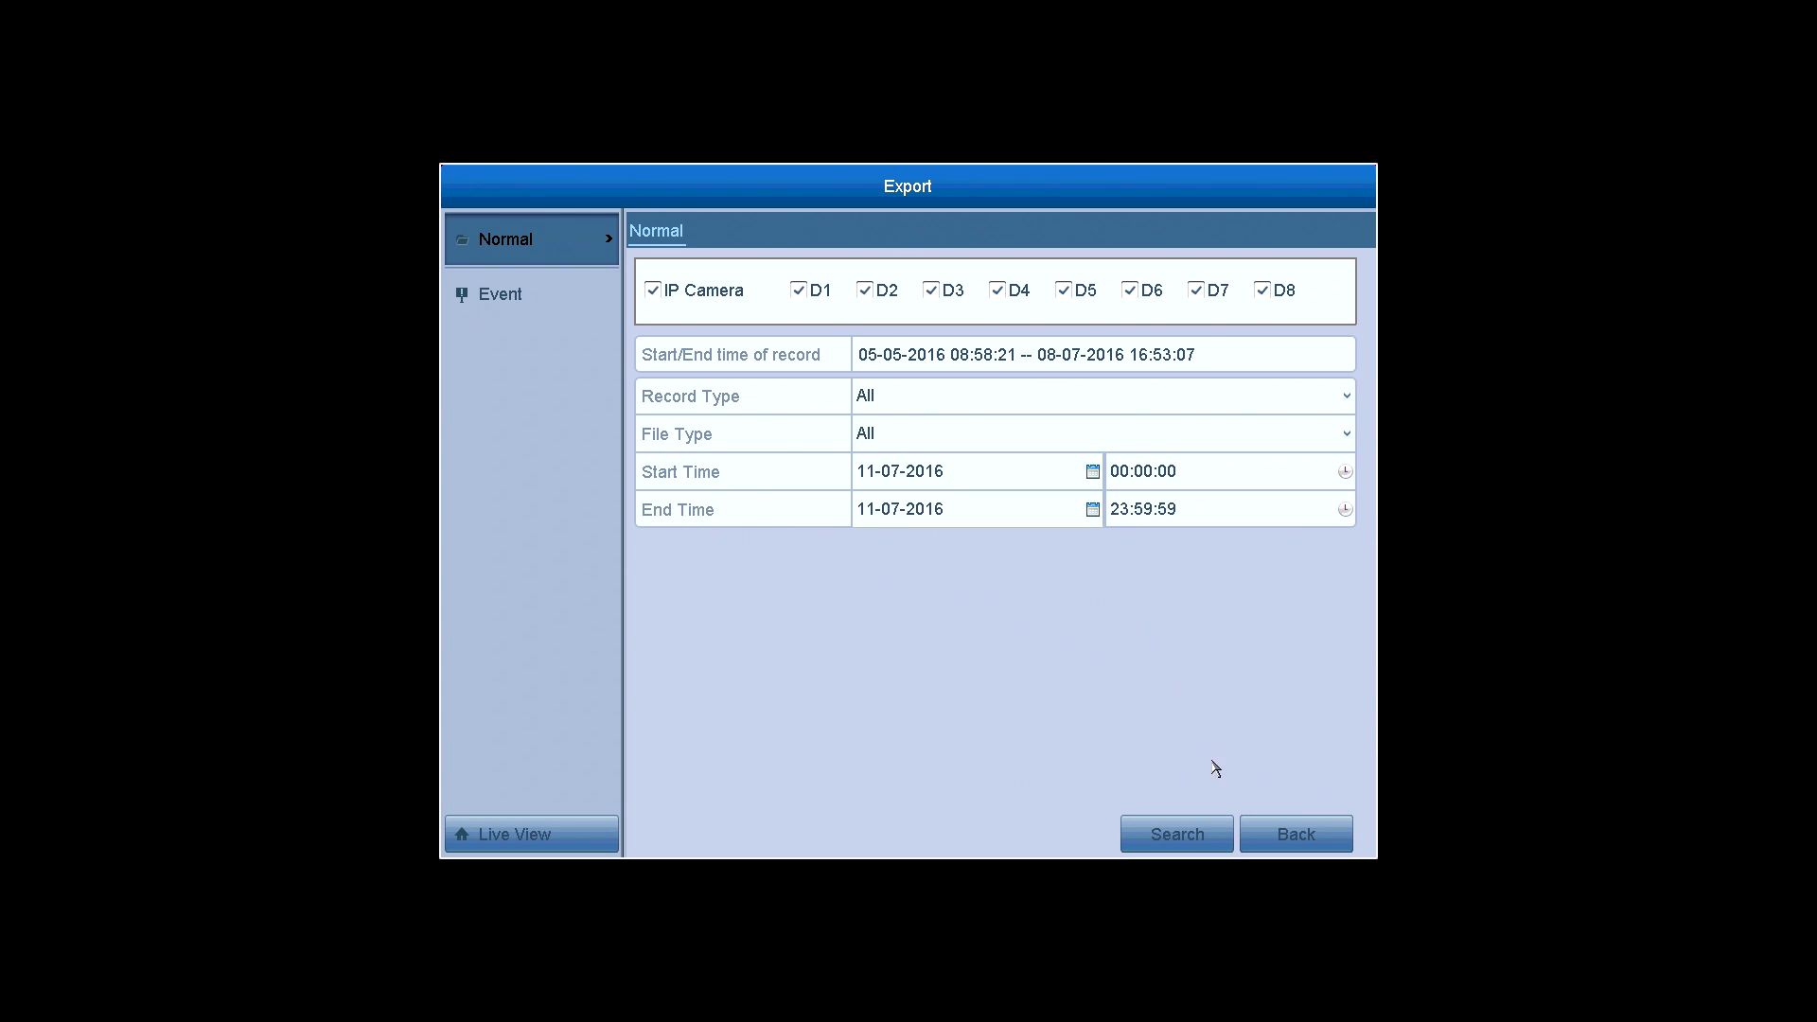
click(1195, 837)
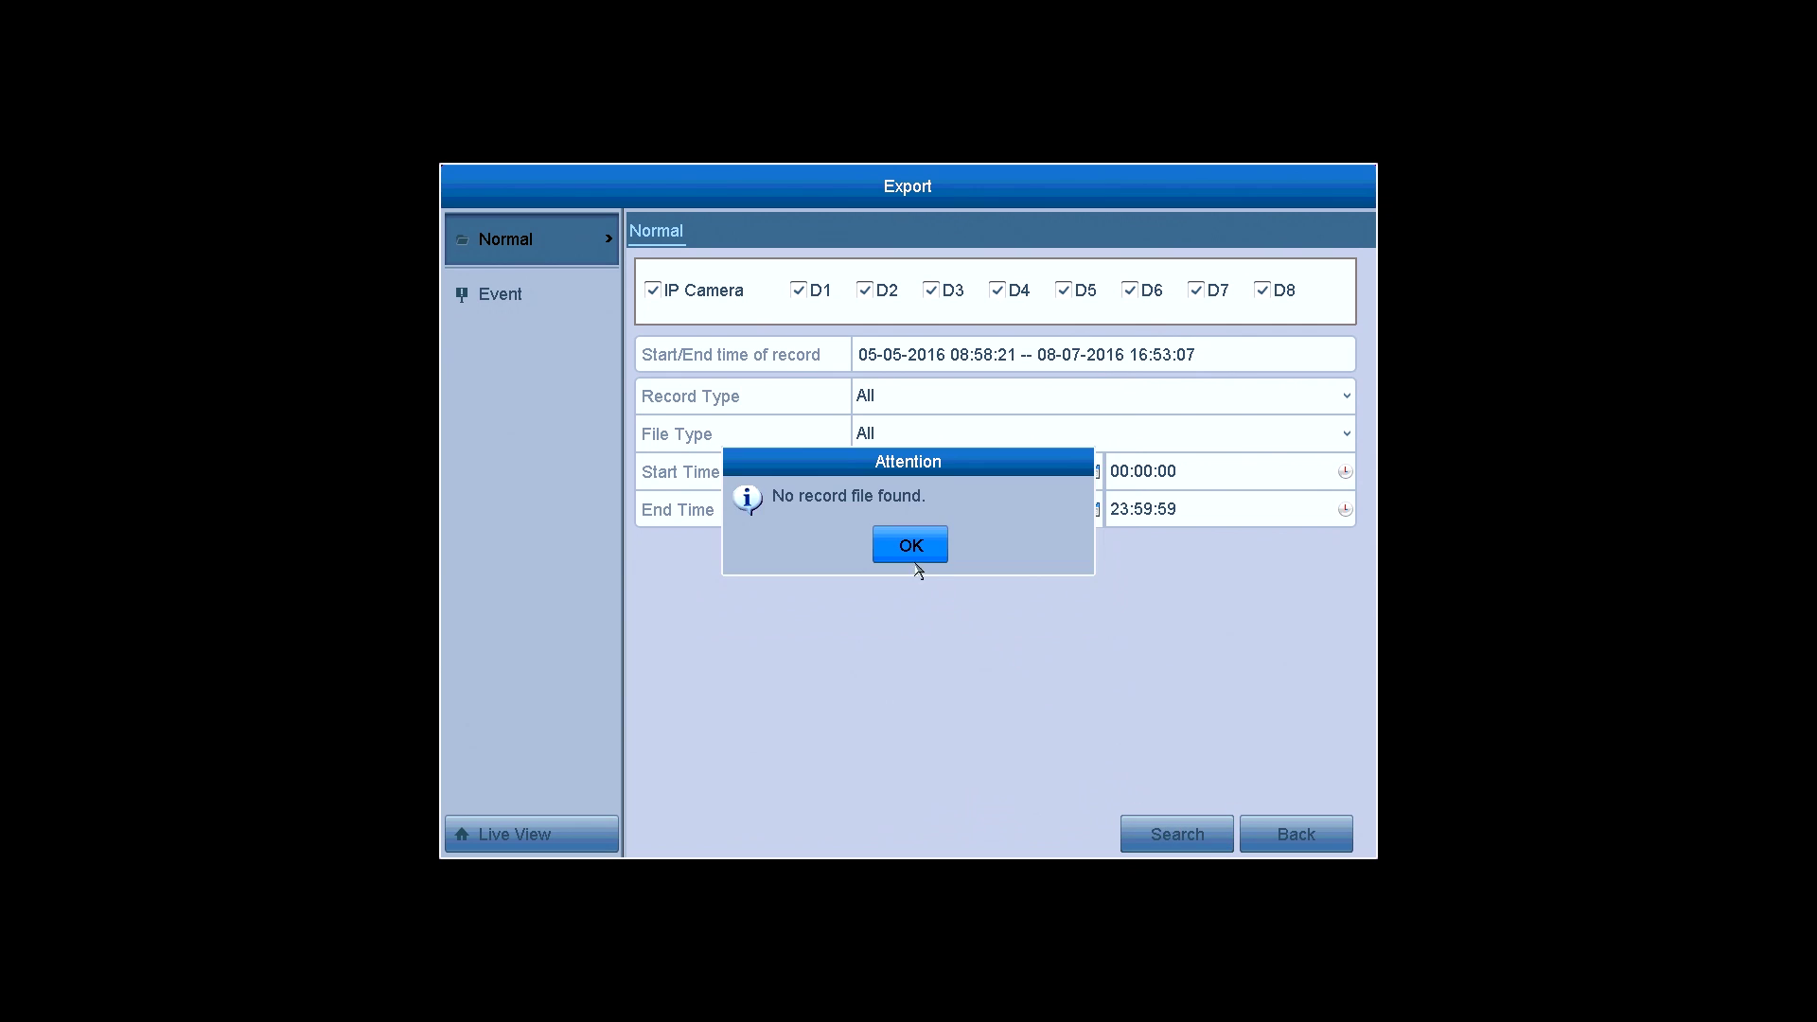
click(913, 554)
- Set start and end dates to 08-07-2016 and search again for recordings
click(1092, 473)
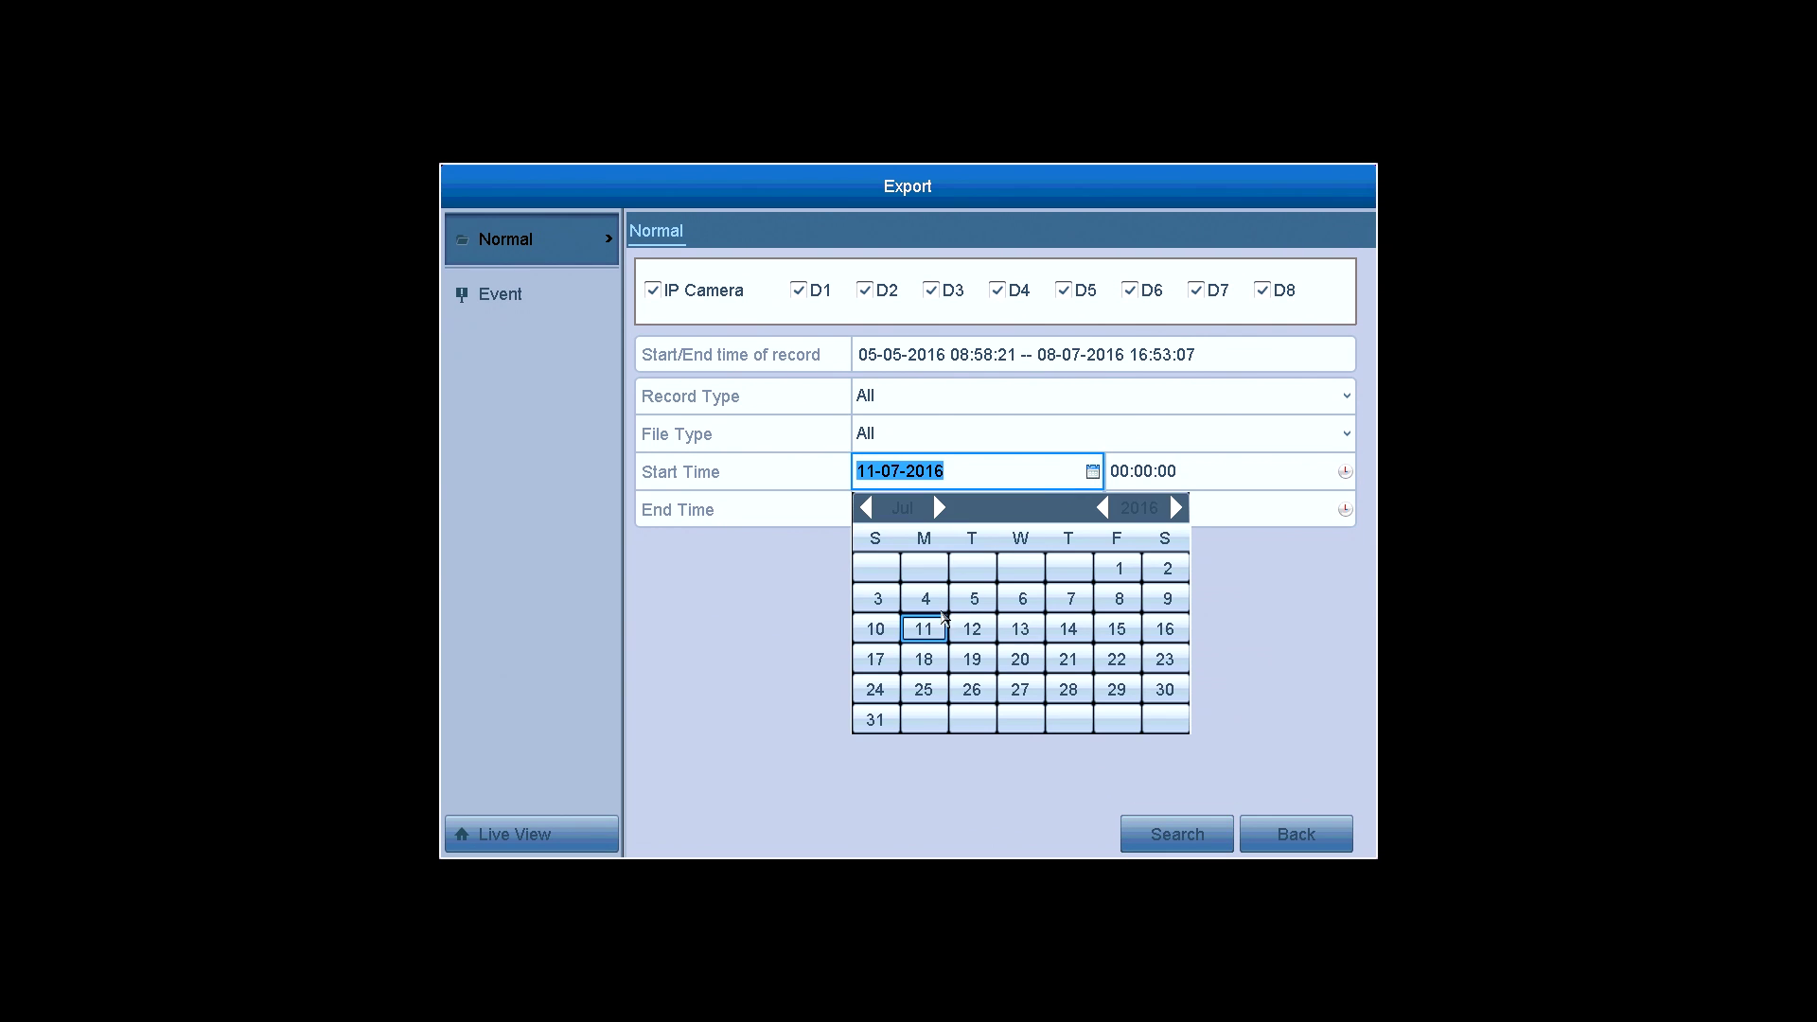
click(1118, 602)
click(1093, 509)
click(1118, 642)
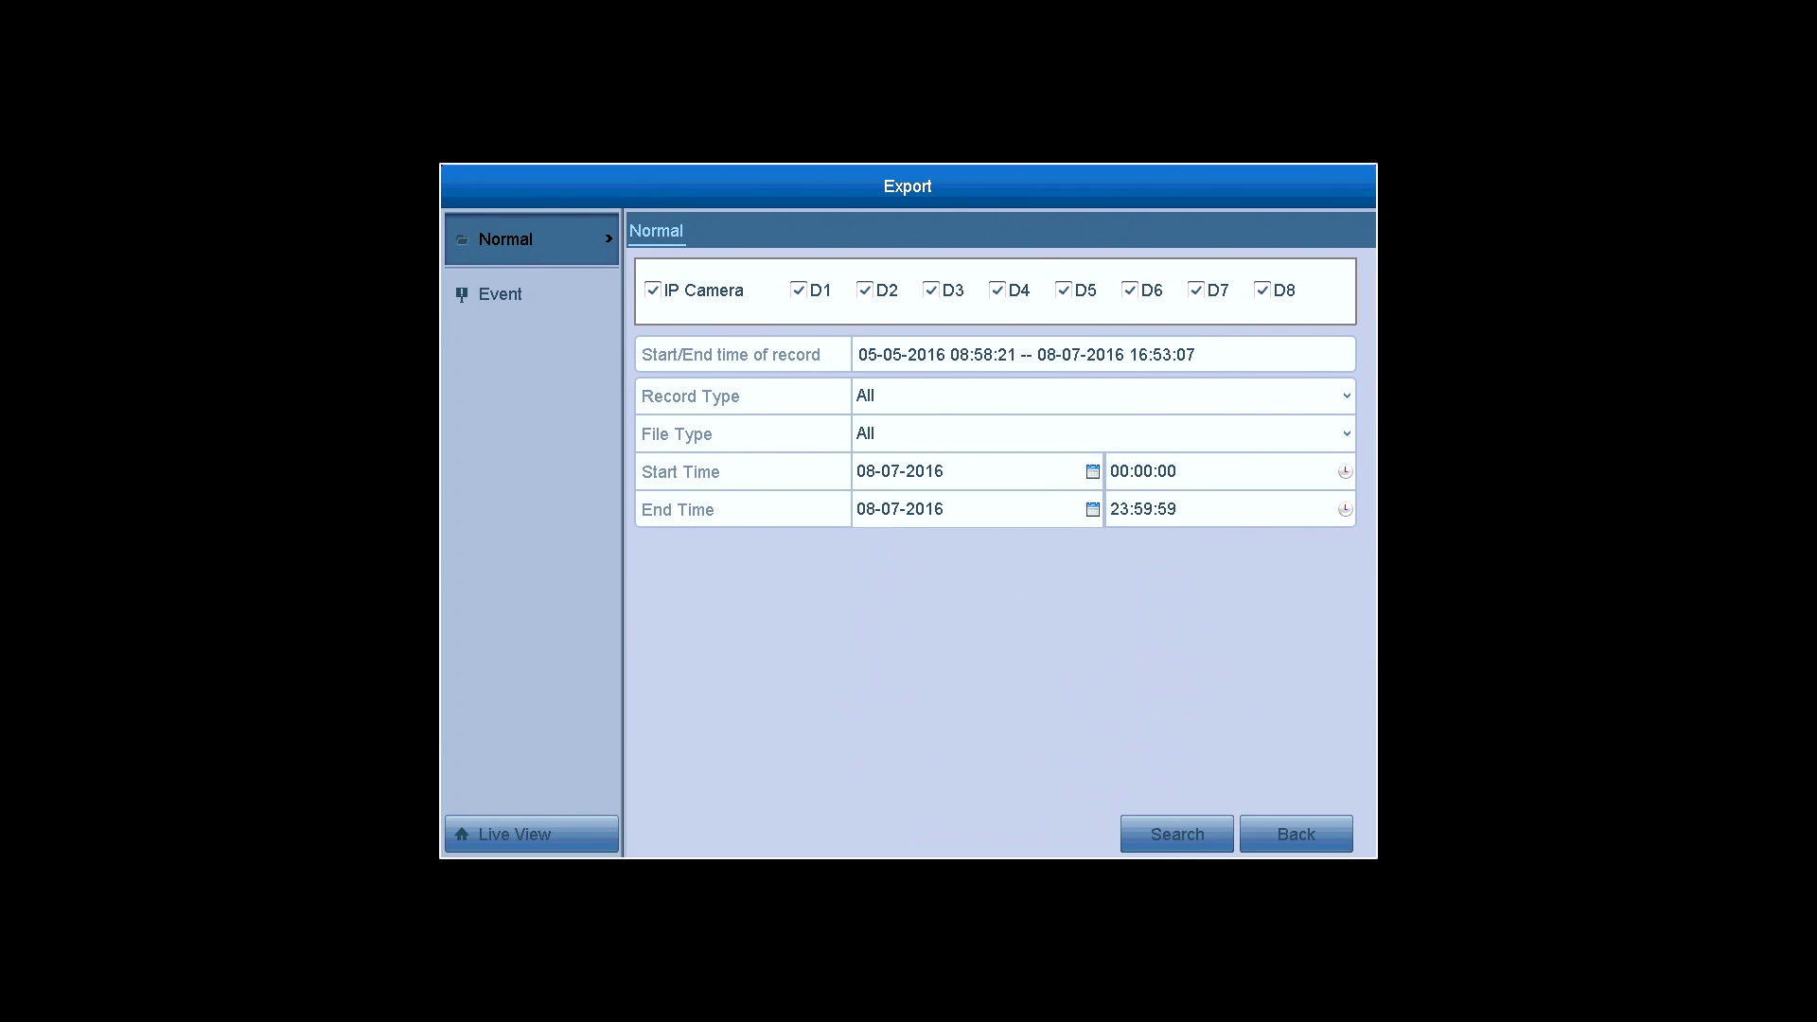
click(1175, 847)
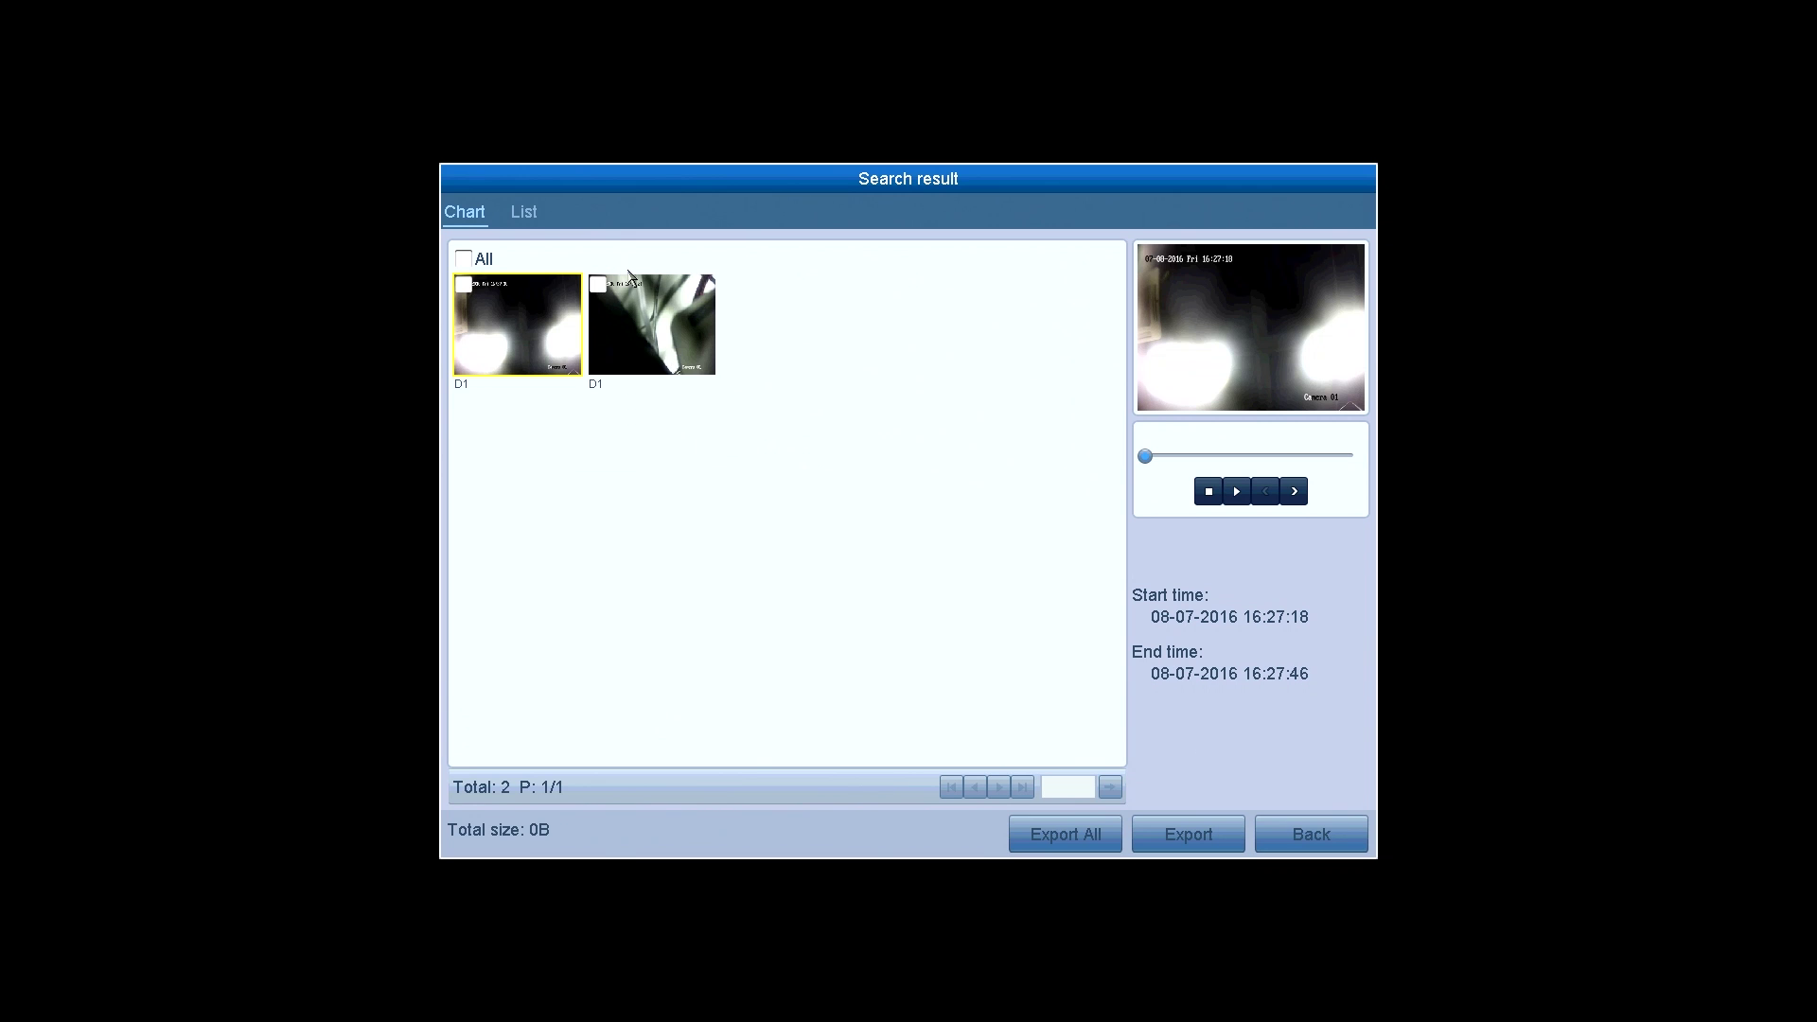
- Export the second D1 clip (16:31:24–16:41:14) as video to USB Flash Disk 1-4
click(598, 284)
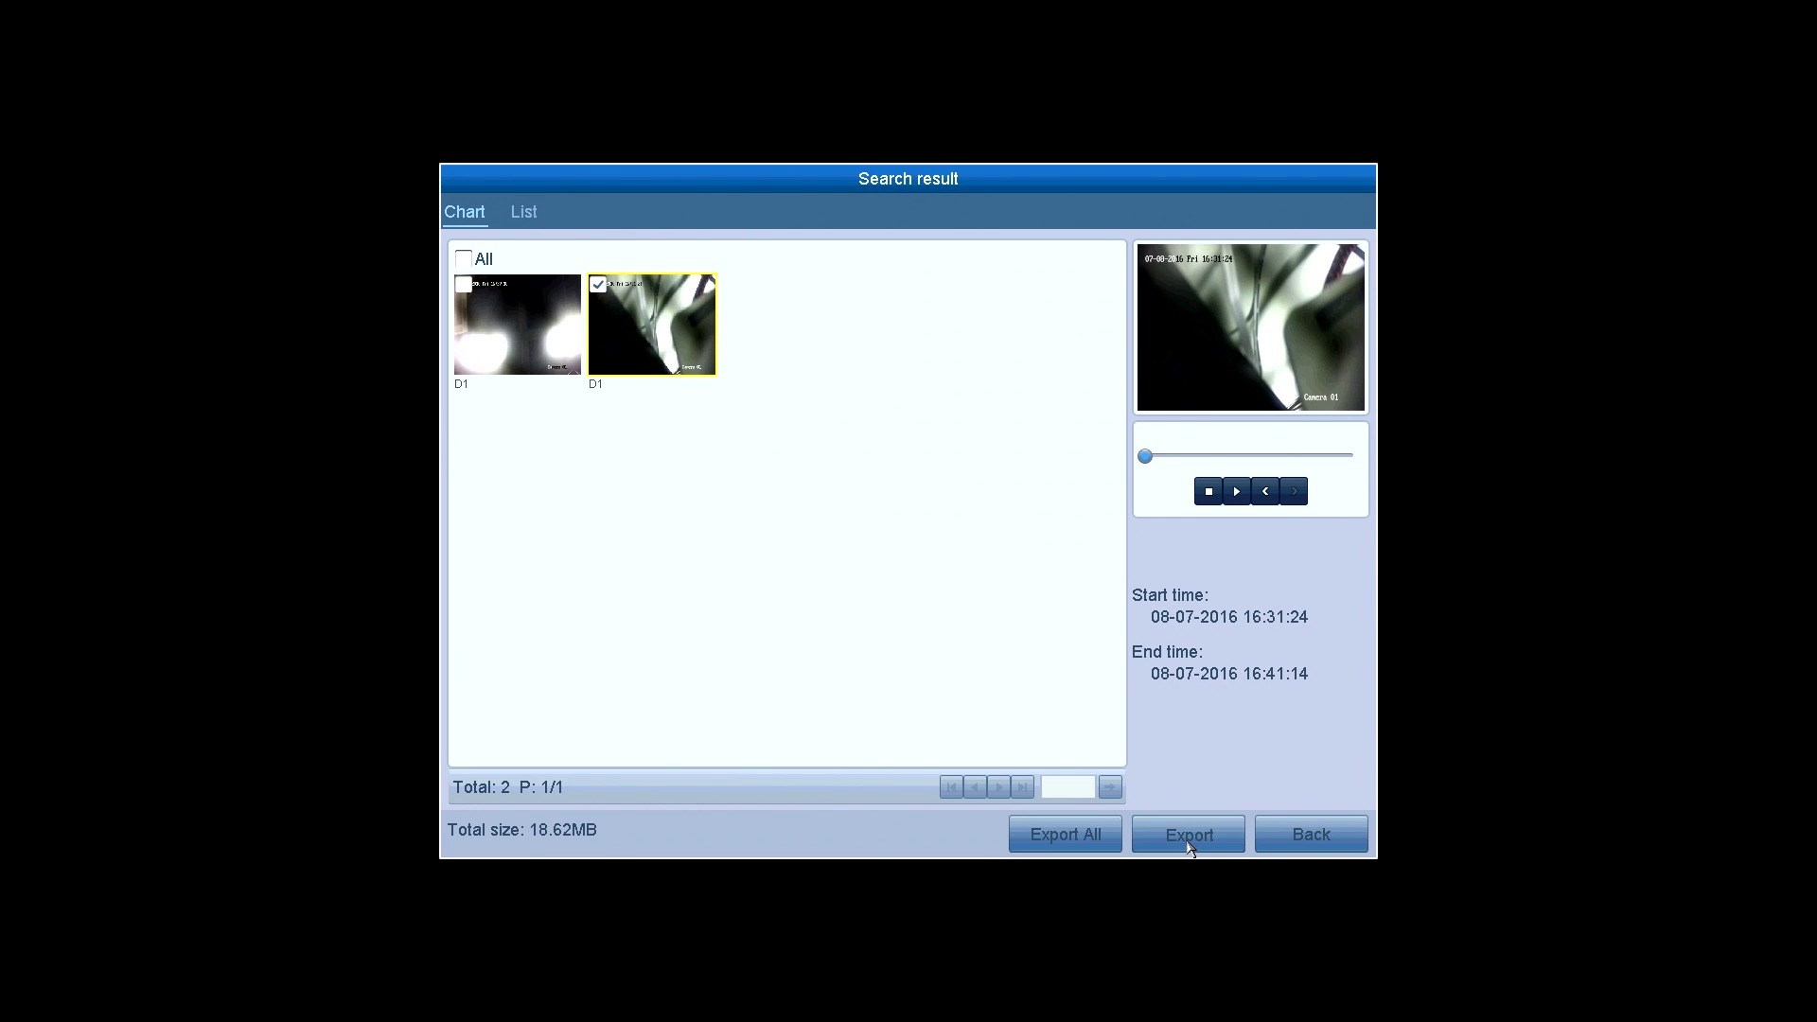
click(1190, 838)
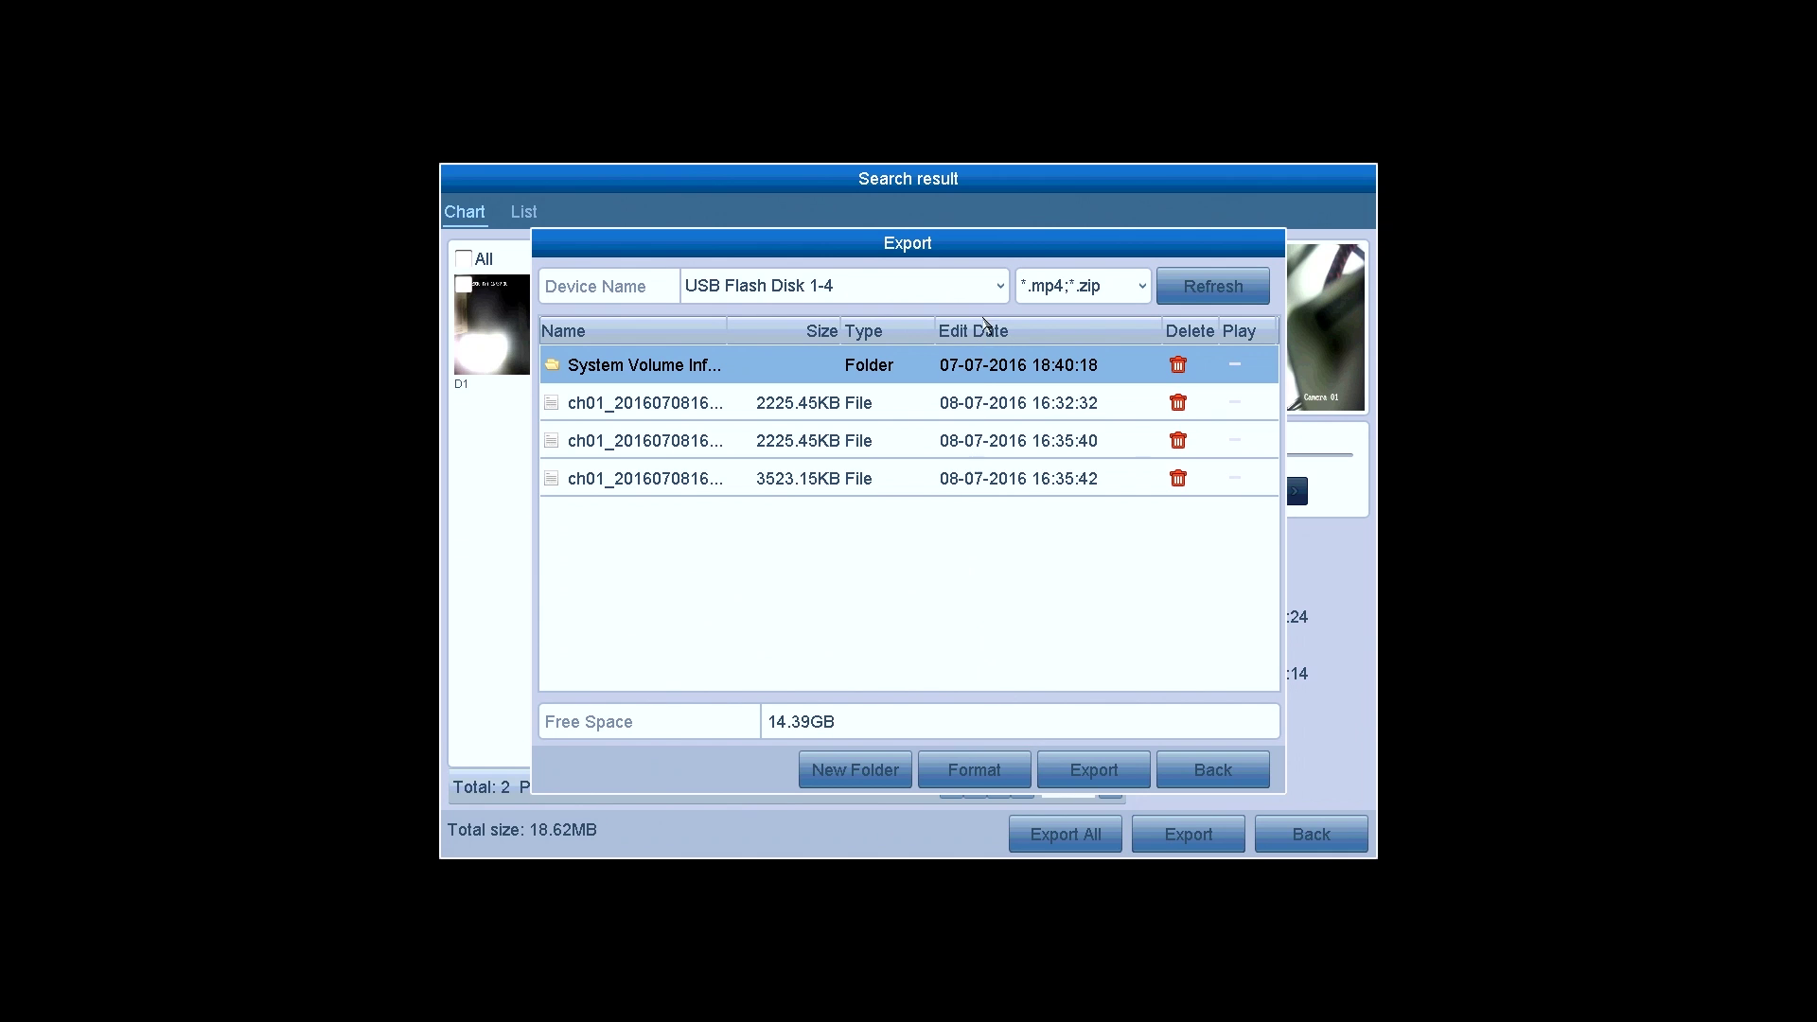
click(1094, 769)
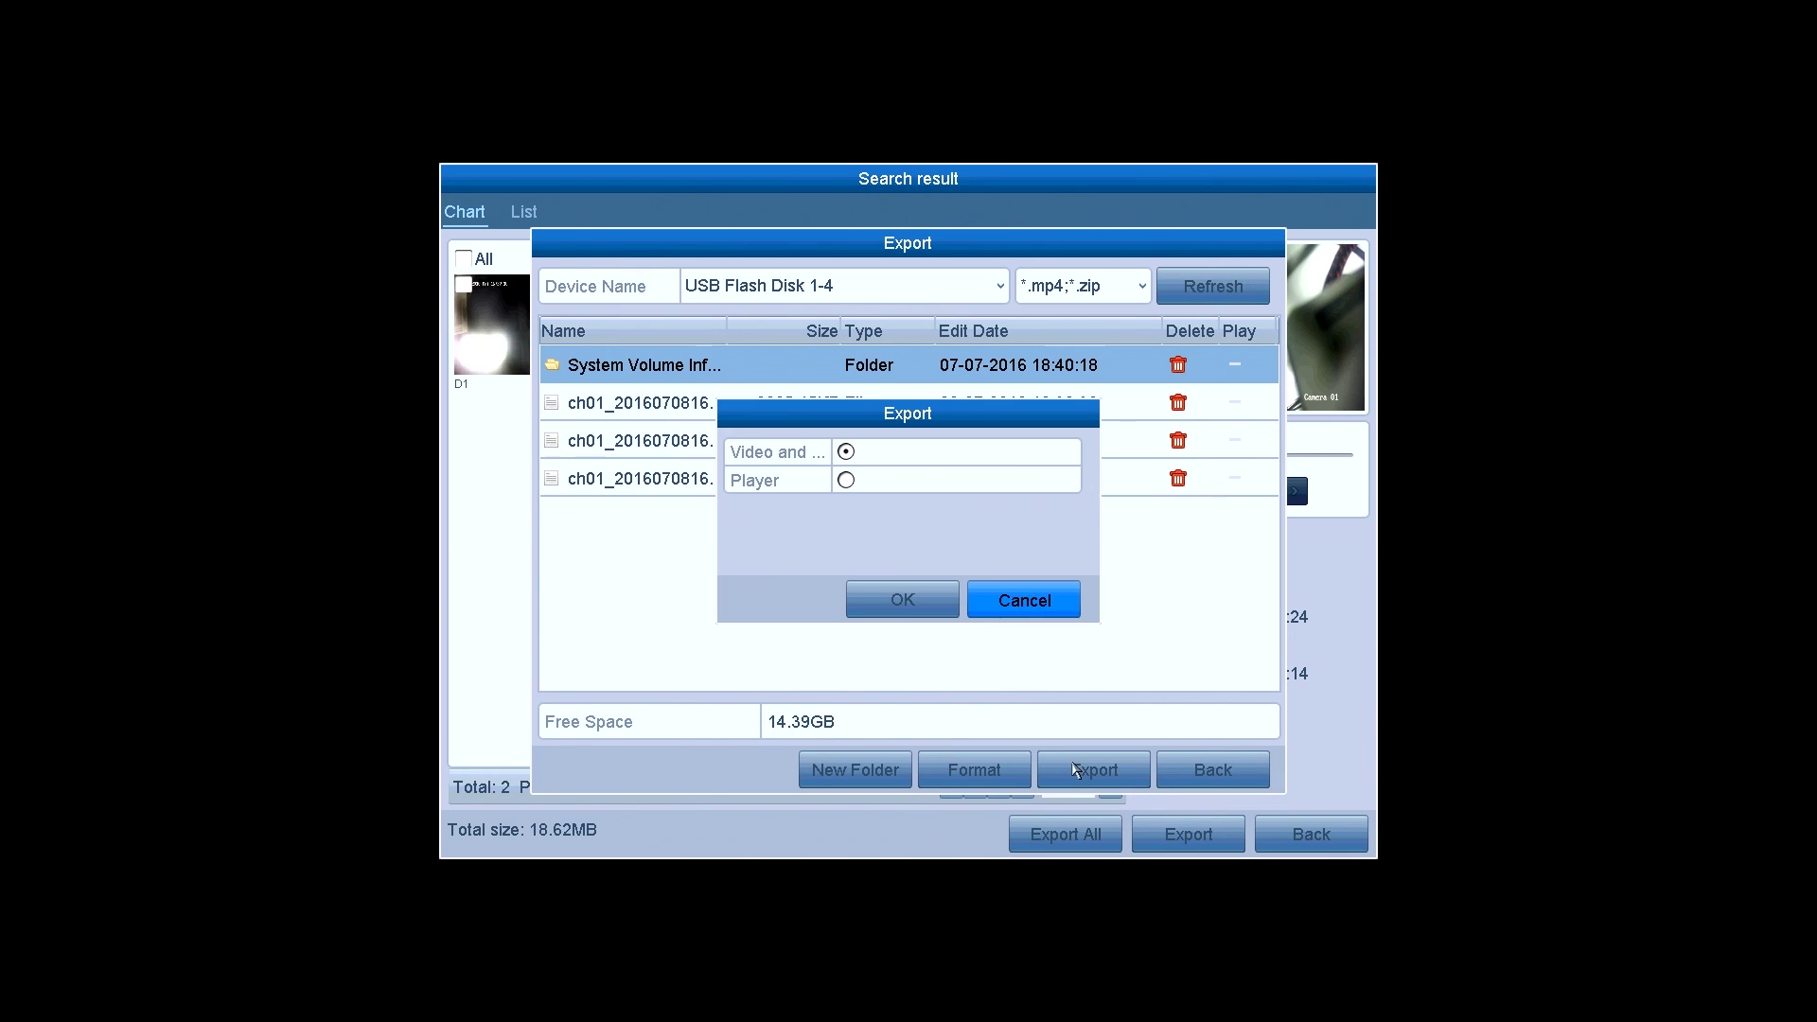
click(906, 594)
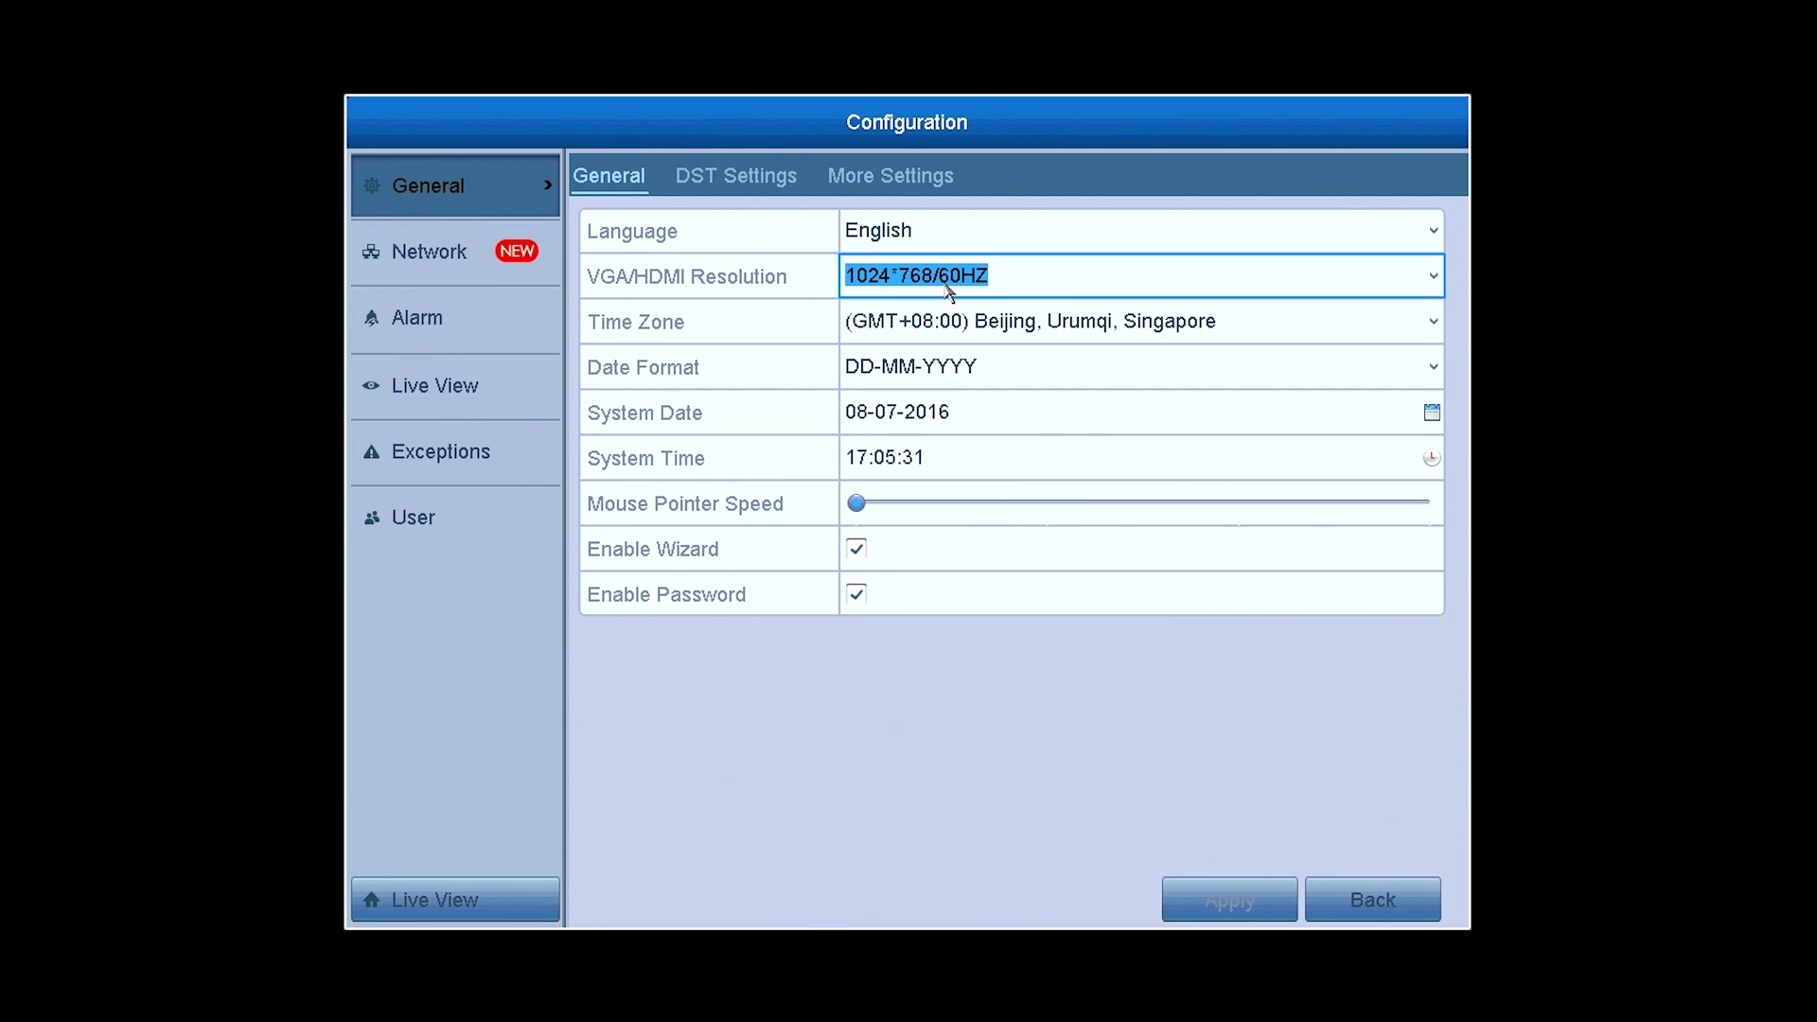
- Choose 1920*1080/60HZ(1080P) as the VGA/HDMI resolution in General configuration
click(949, 284)
click(997, 507)
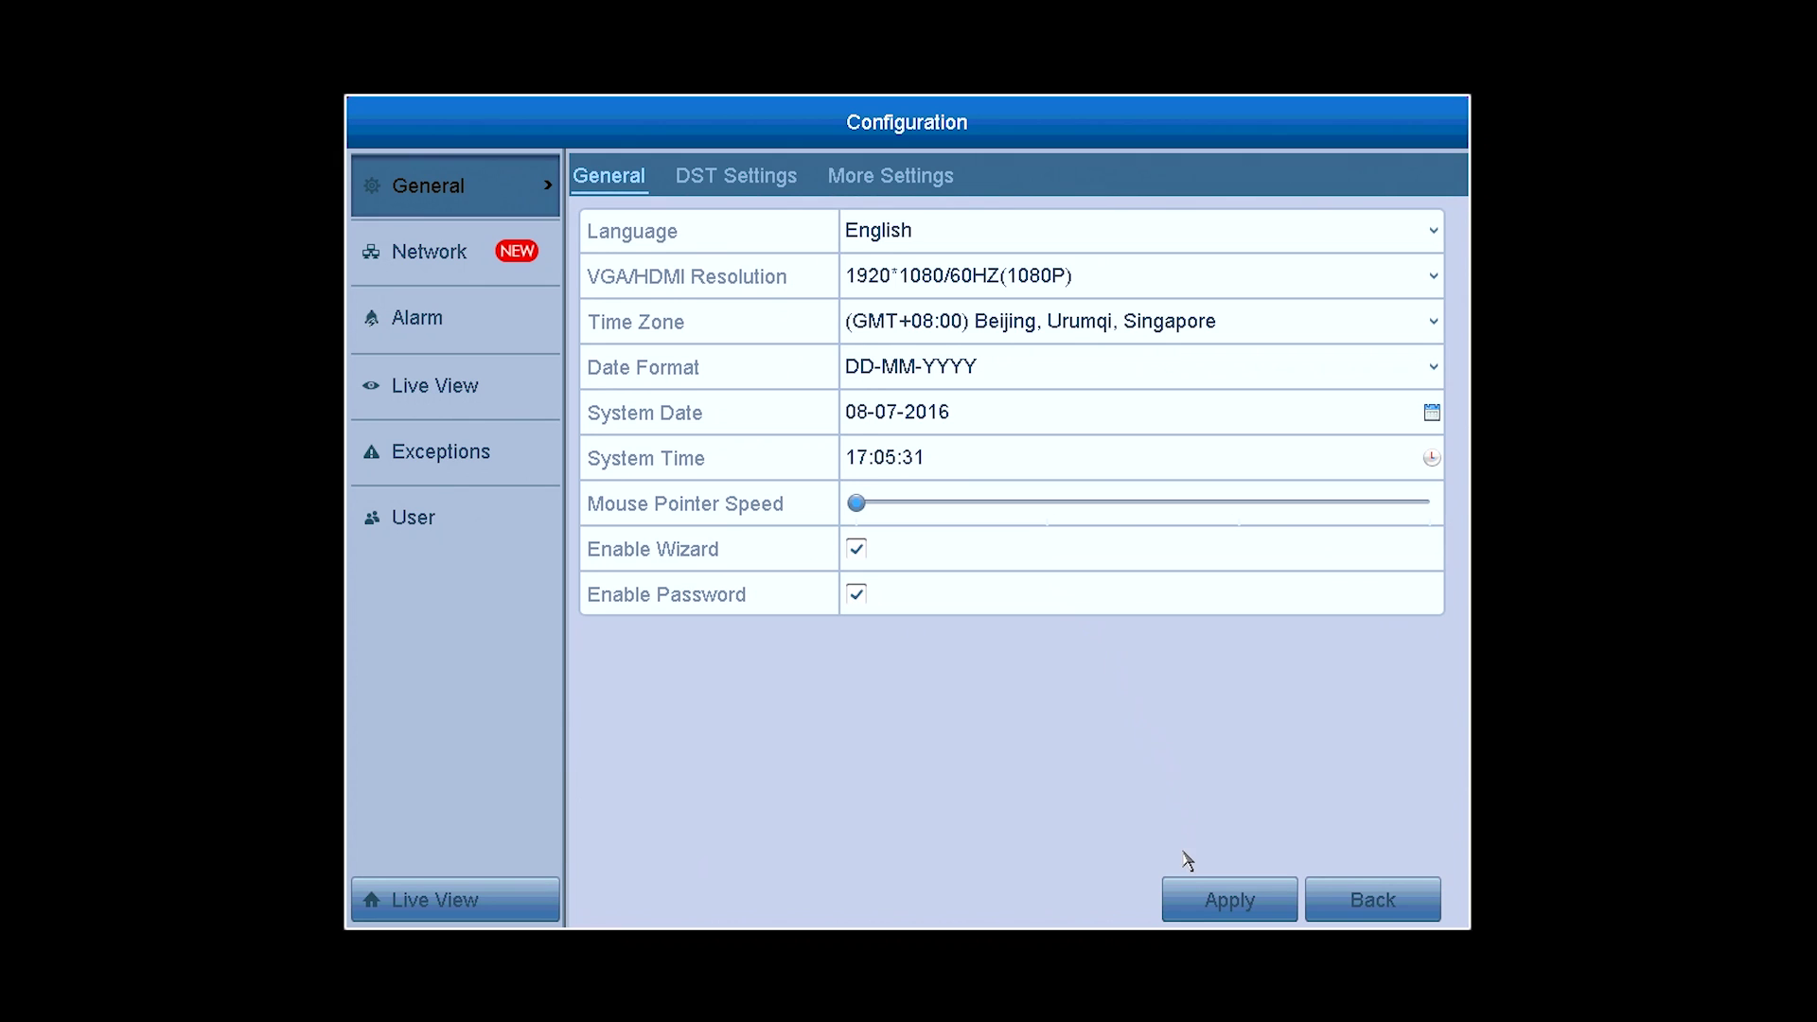